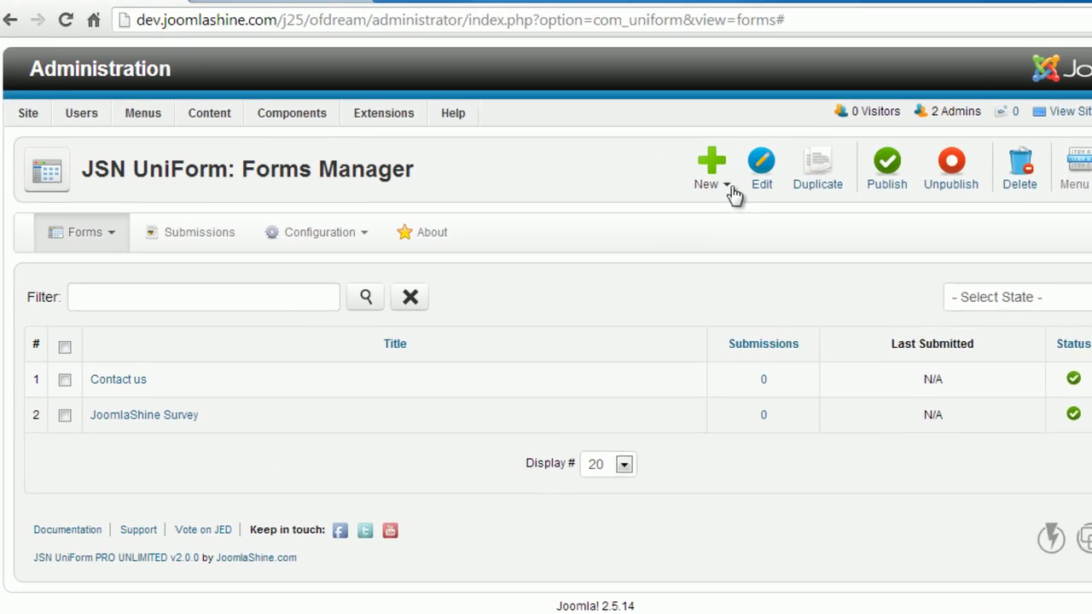
Open the Forms Manager's New menu to create a form.
click(662, 205)
Start a Blank Form titled 'Contact us', leaving Status and Captcha at their current choices.
click(593, 232)
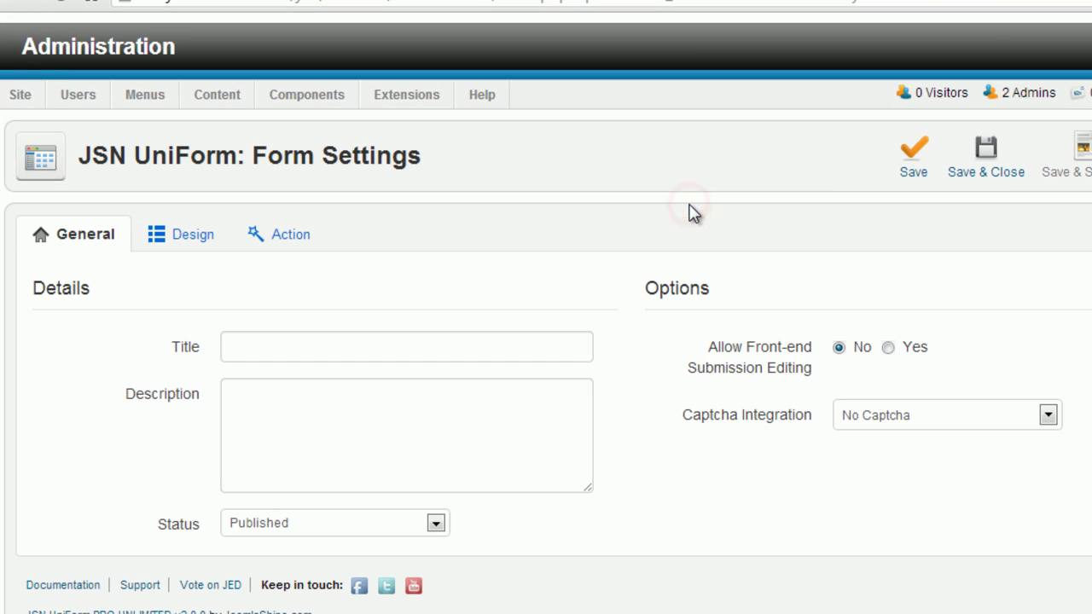
click(524, 339)
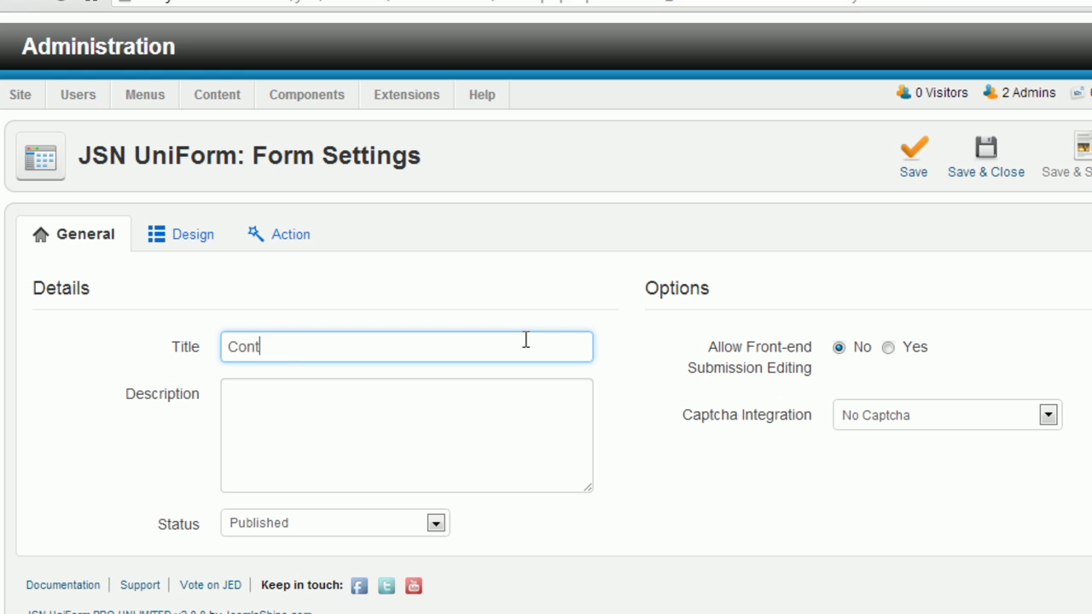
click(488, 401)
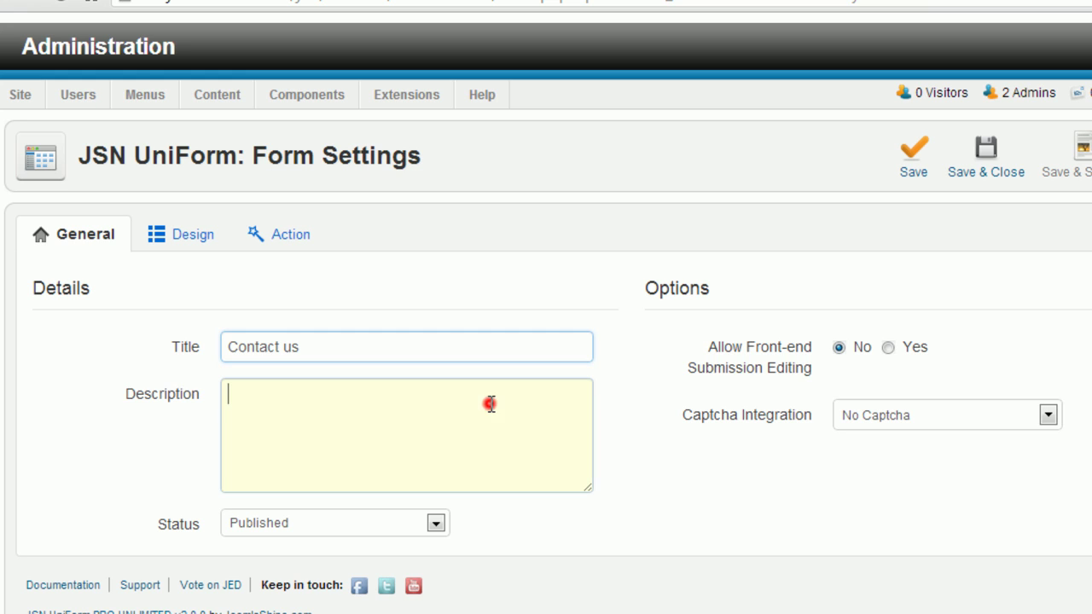
click(436, 523)
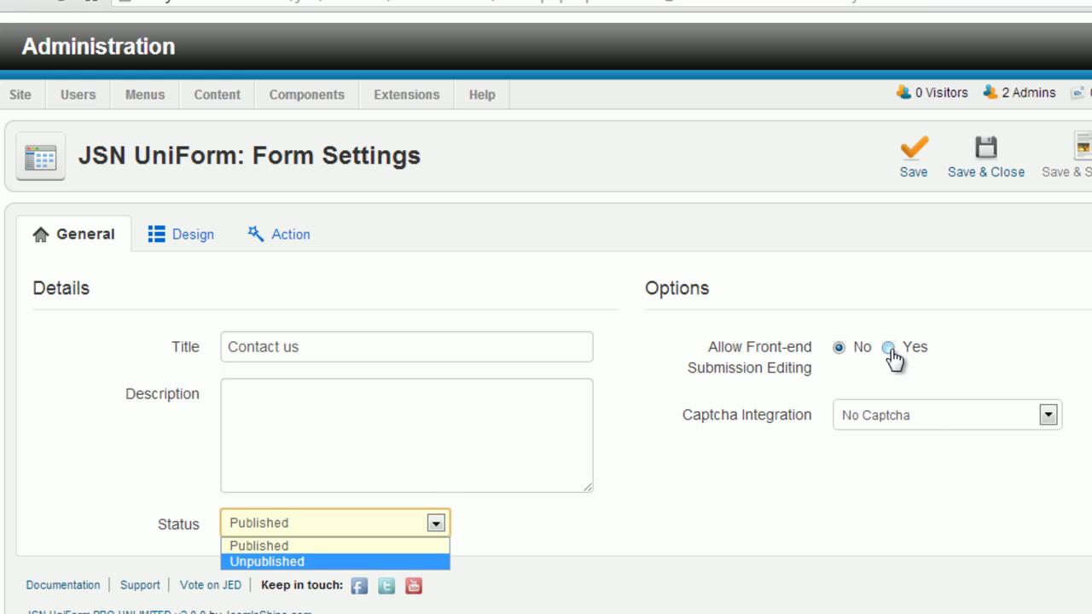
click(1045, 416)
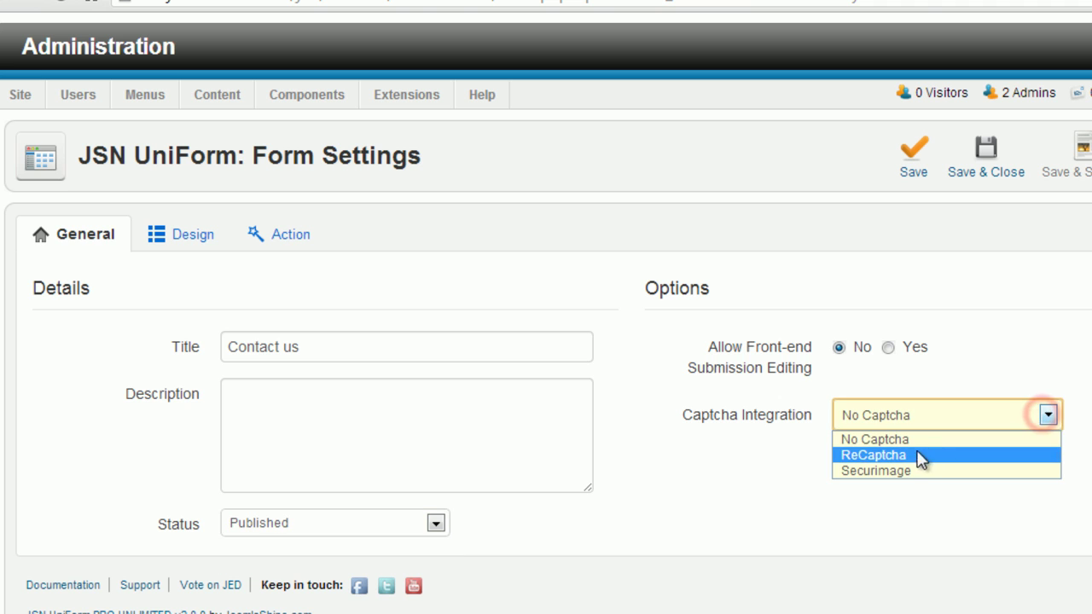
On the Design tab, review Form Type and Form Layout, leaving Single page and Vertical.
click(189, 236)
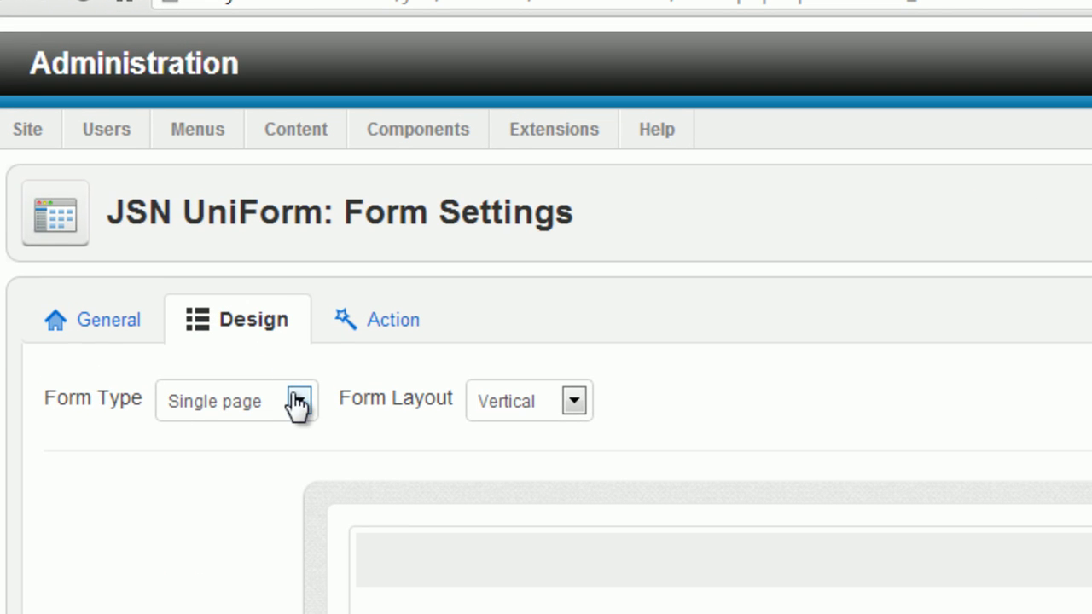
click(299, 401)
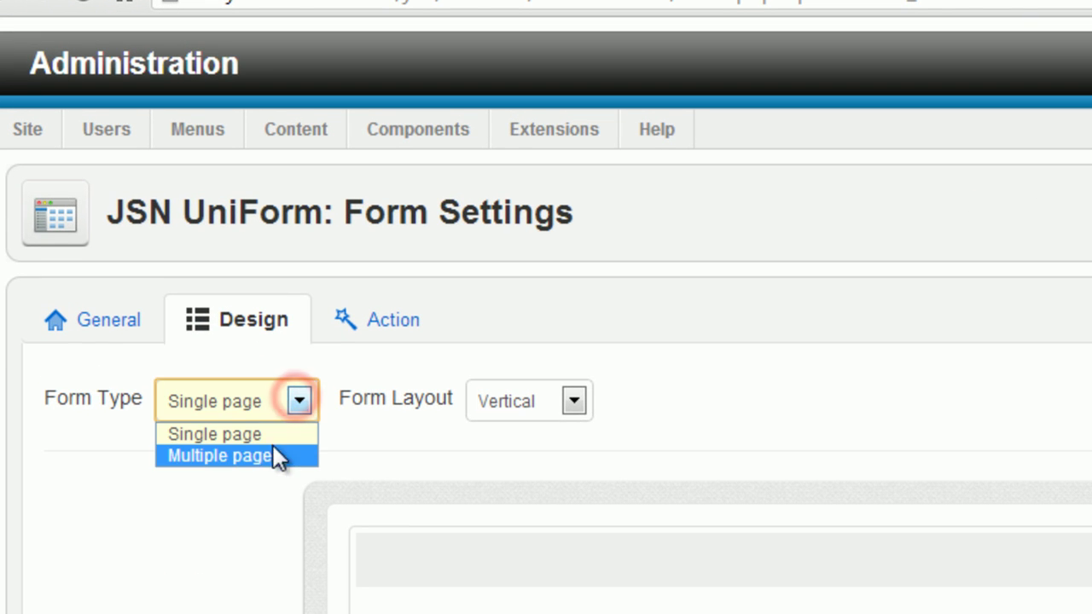
click(573, 402)
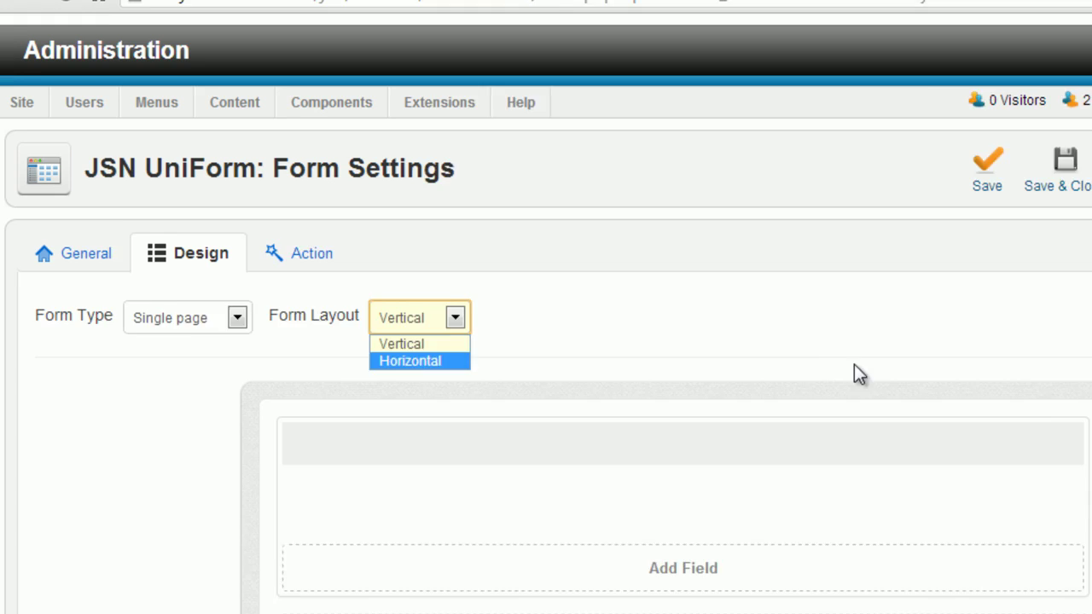
Keep the Vertical layout and add a Name field titled 'Your Name'.
click(787, 333)
click(664, 527)
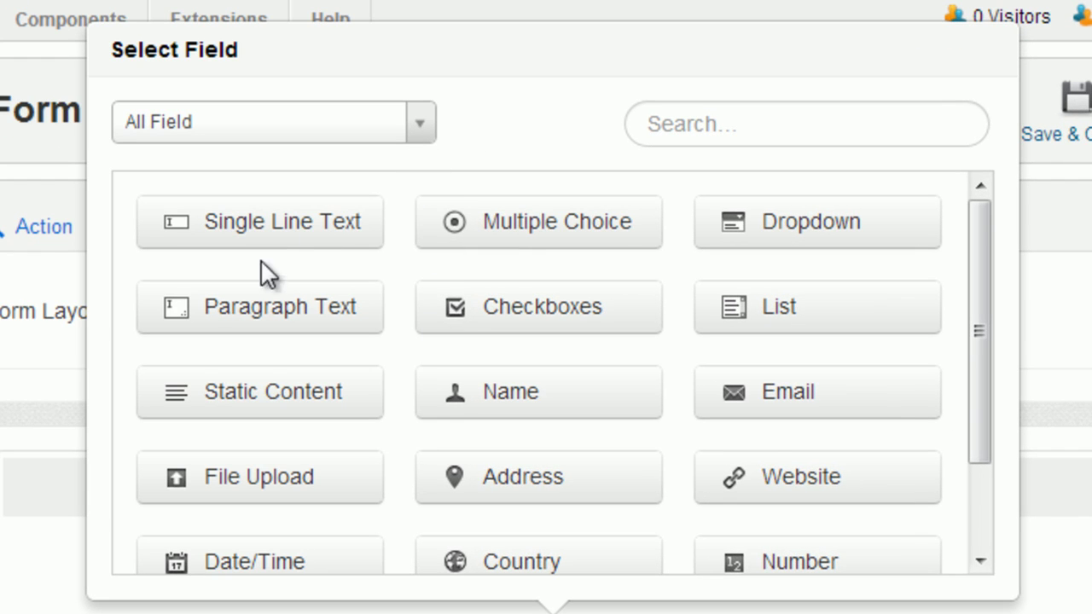
drag(918, 314, 921, 407)
drag(981, 483, 979, 397)
click(785, 124)
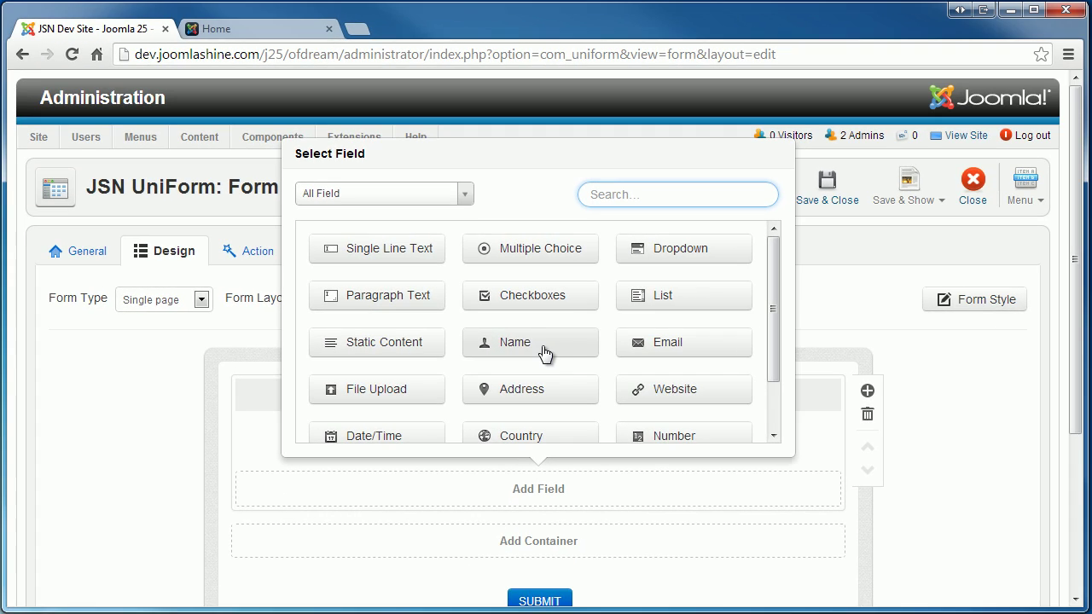
click(543, 350)
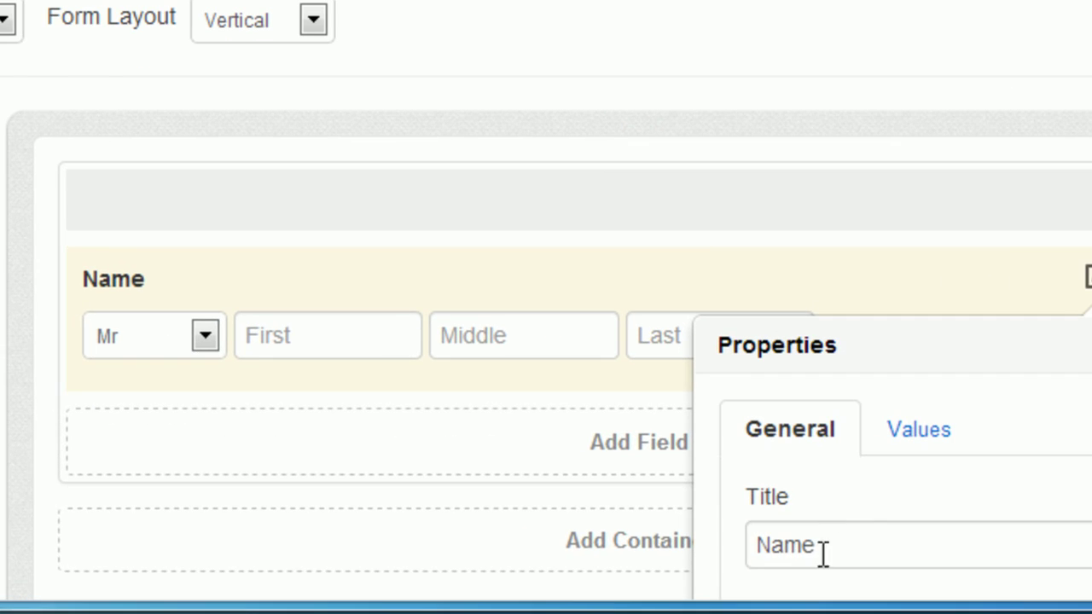
double_click(638, 575)
text(Your Name)
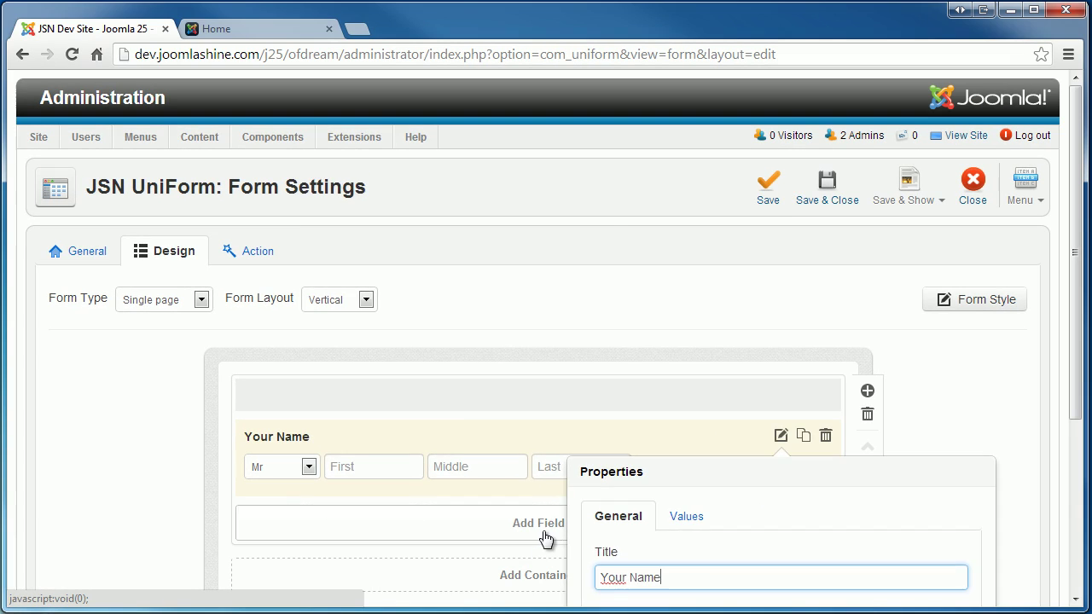
Add an Email field and a Single Line Text field titled 'Your message subject'.
click(644, 460)
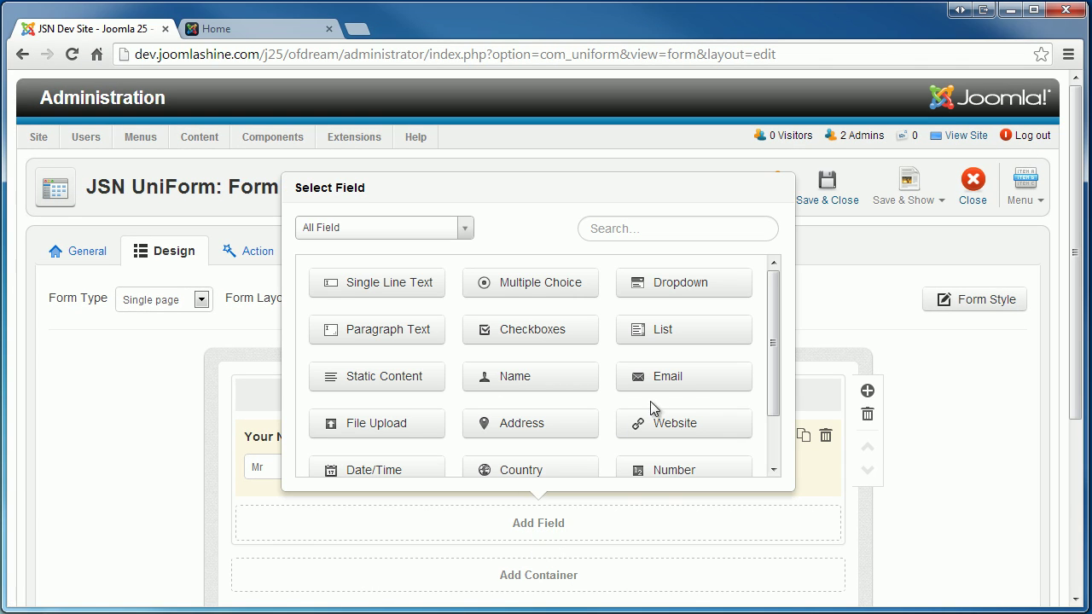
click(676, 379)
click(1075, 365)
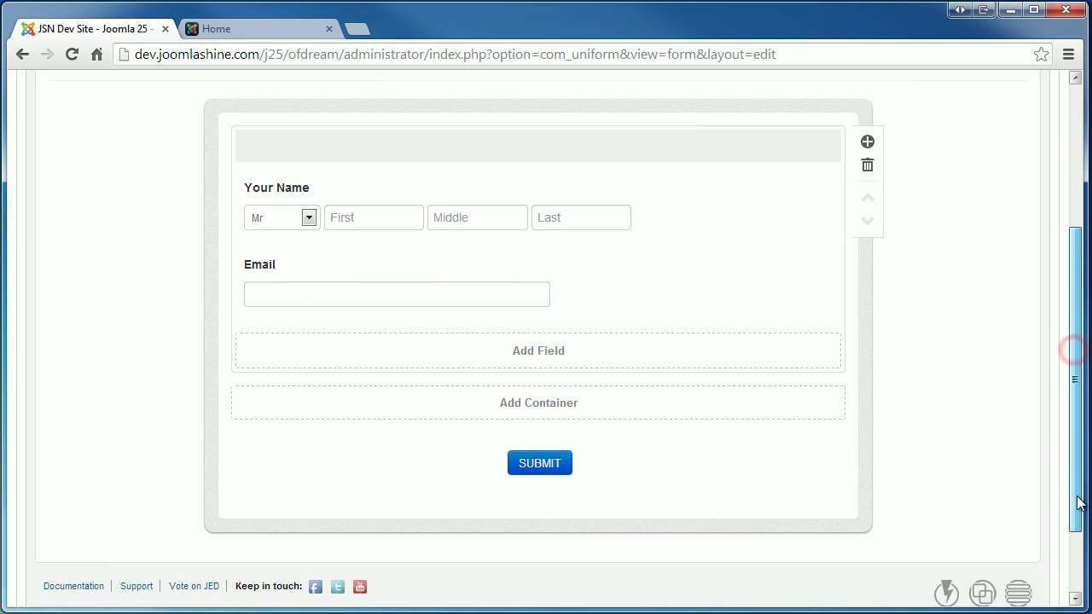
click(570, 301)
click(407, 161)
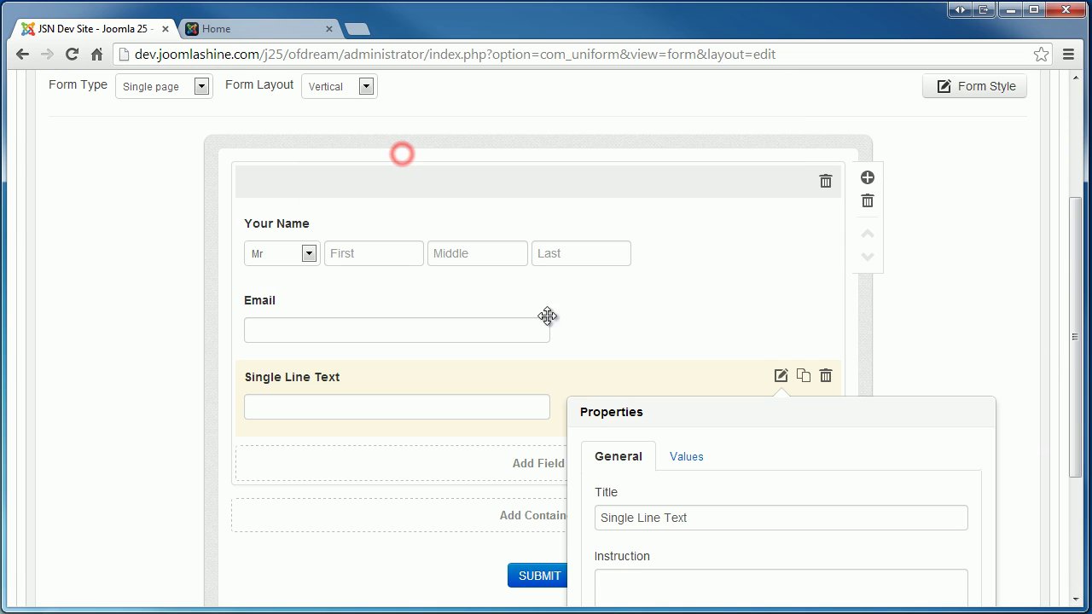
triple_click(704, 517)
text(Your mess)
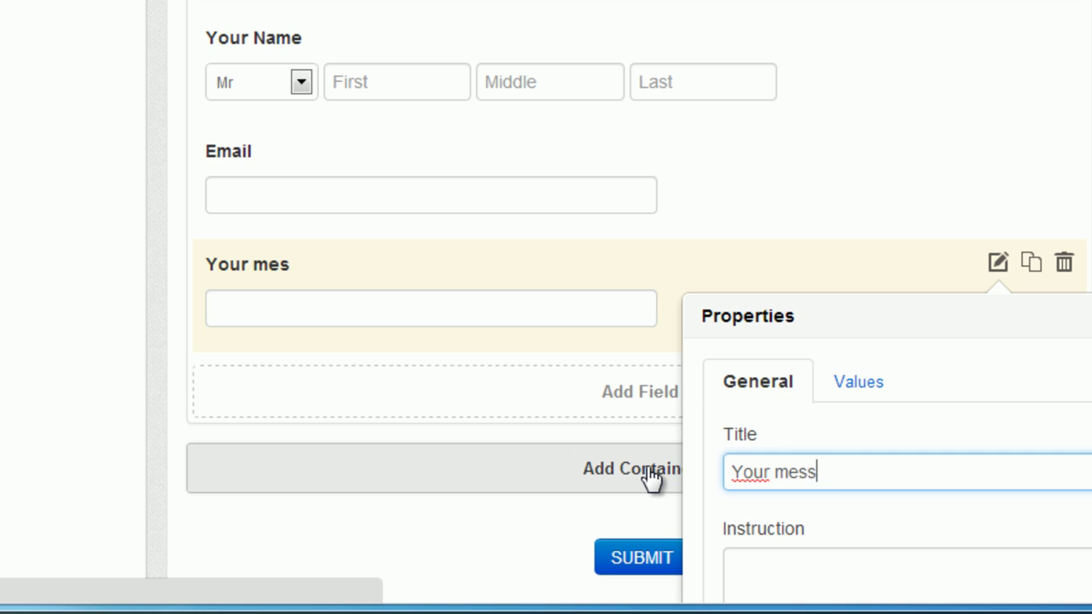
text(age subject)
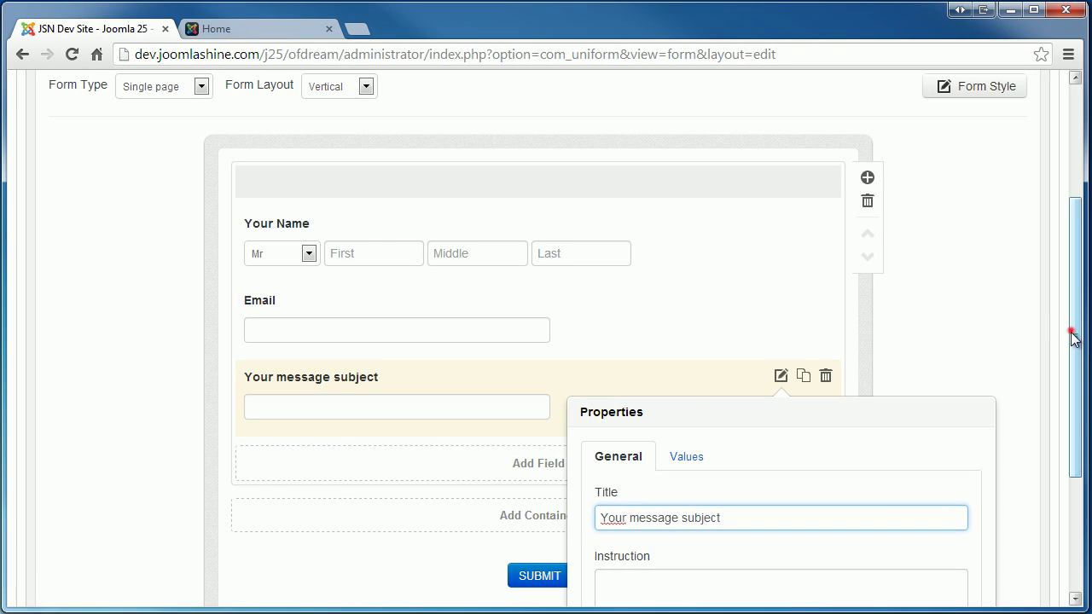
click(1072, 335)
Add a Paragraph Text field titled 'Your message content'.
click(570, 317)
click(389, 123)
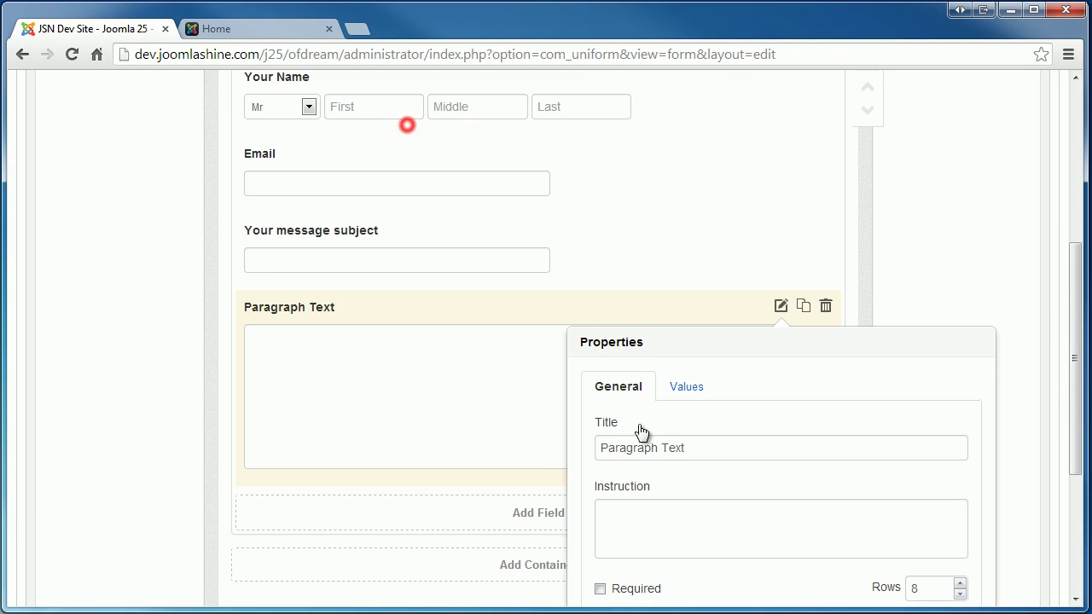
triple_click(706, 449)
text(Your messag)
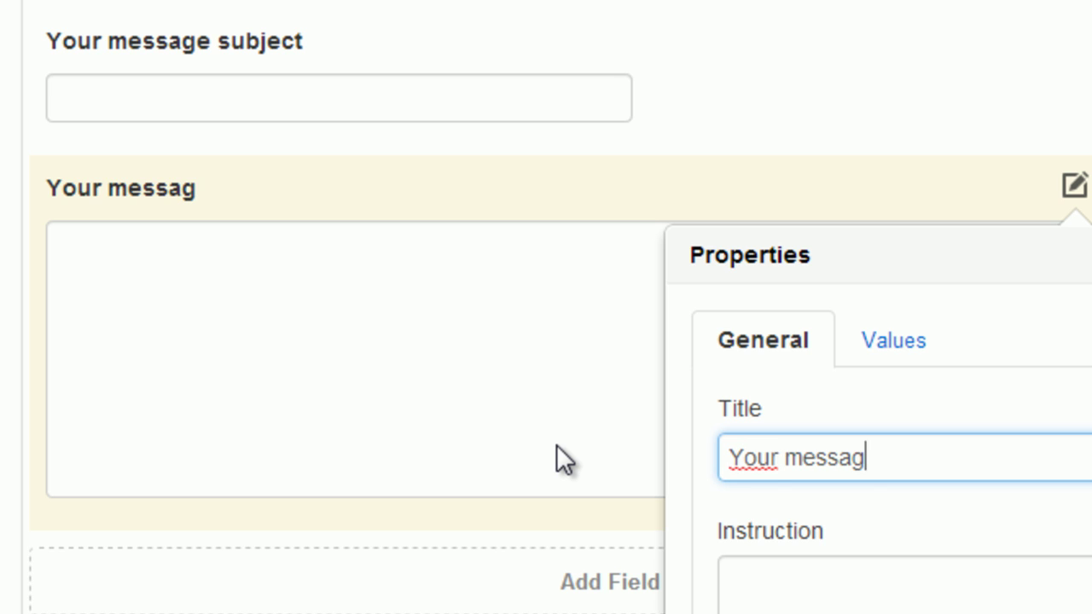
text(e content)
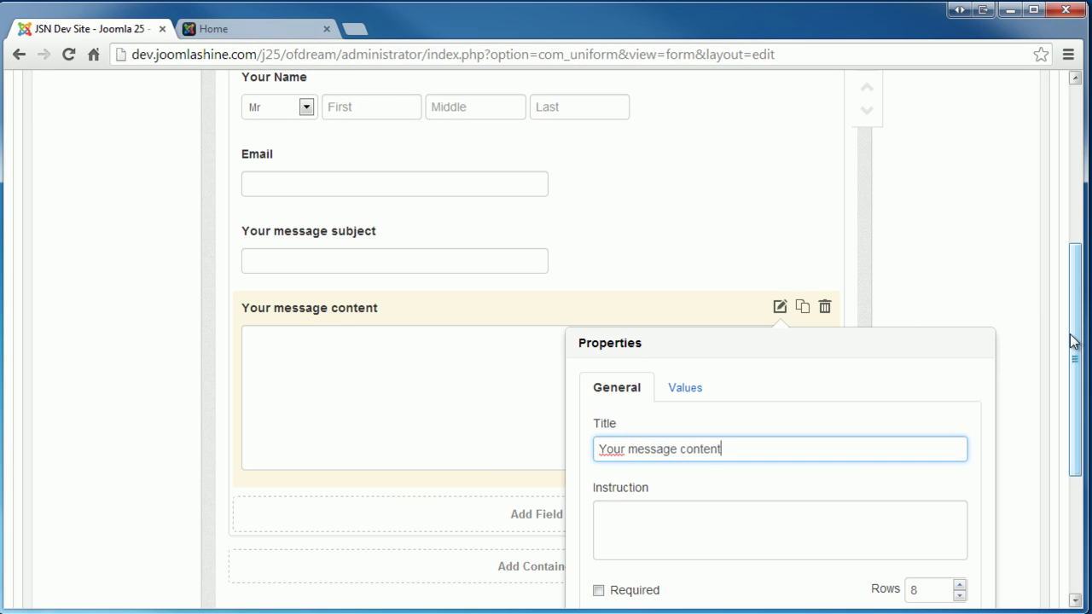
Keep Email below Your Name and open the SUBMIT button's text for editing.
click(1073, 342)
drag(601, 186, 607, 67)
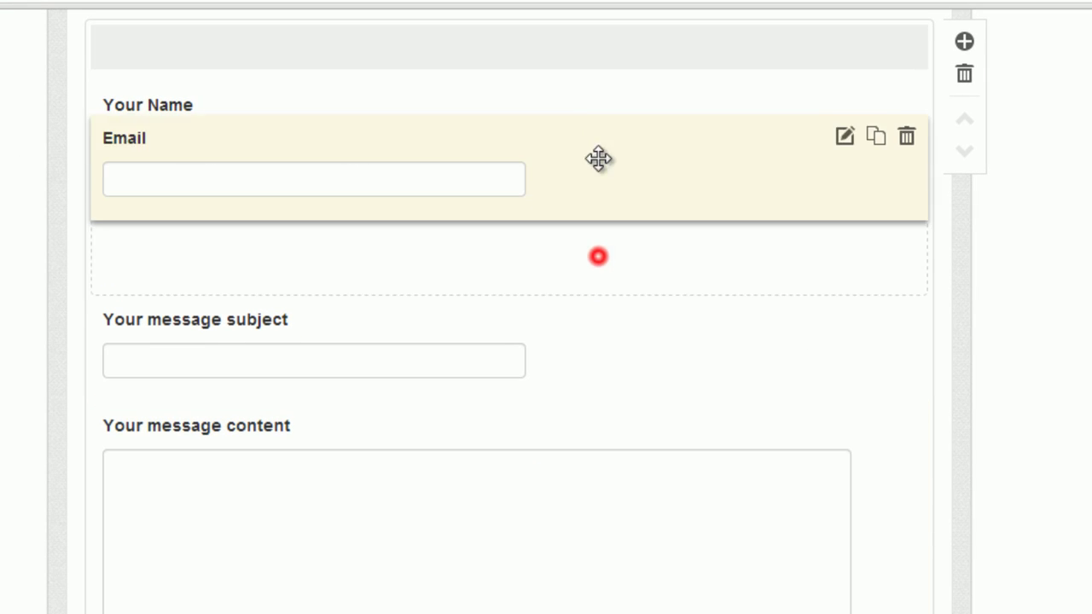
drag(577, 112, 577, 223)
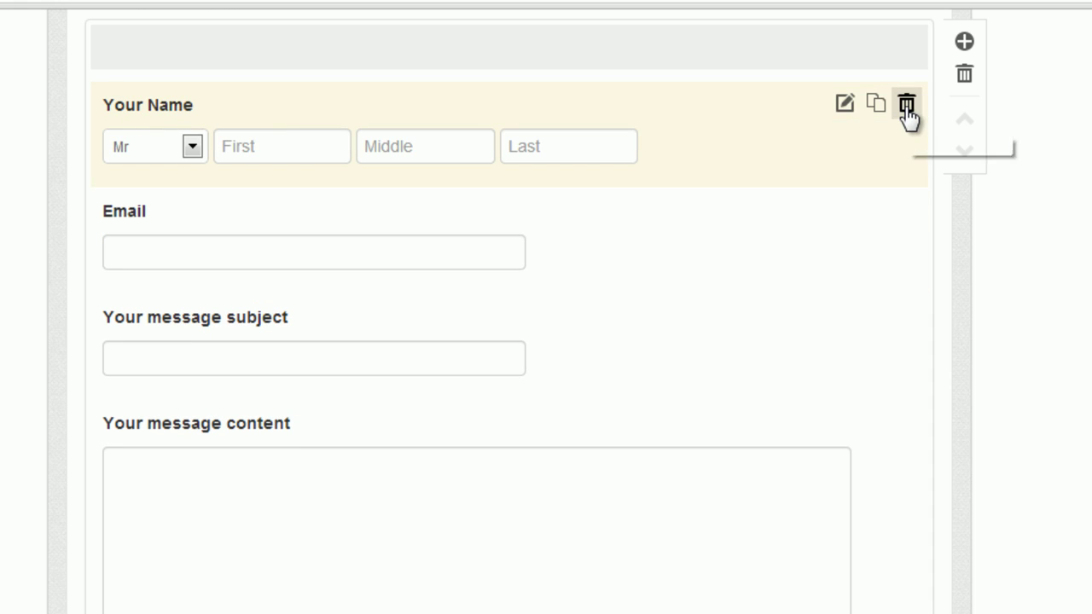
click(1070, 316)
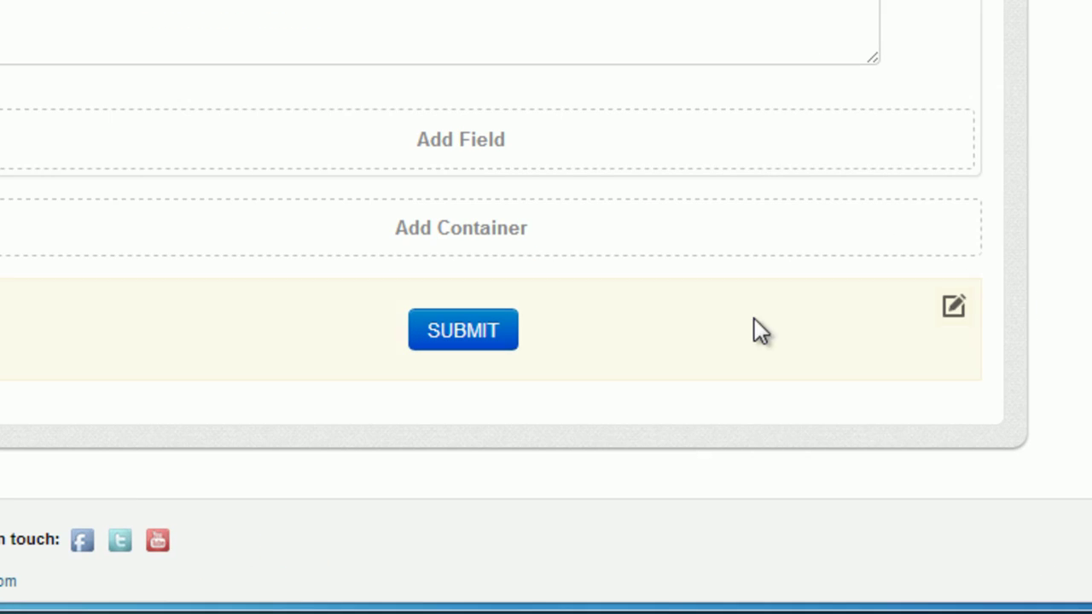
click(953, 307)
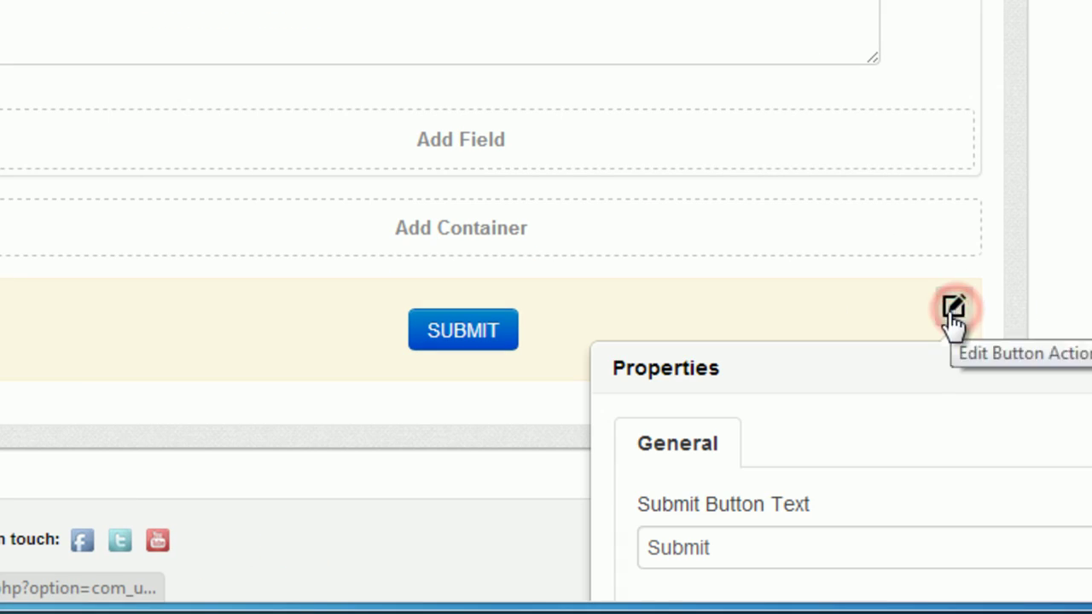
click(749, 553)
Make the button read 'Submit your content' and open Form Style, keeping the light scheme.
text(your content)
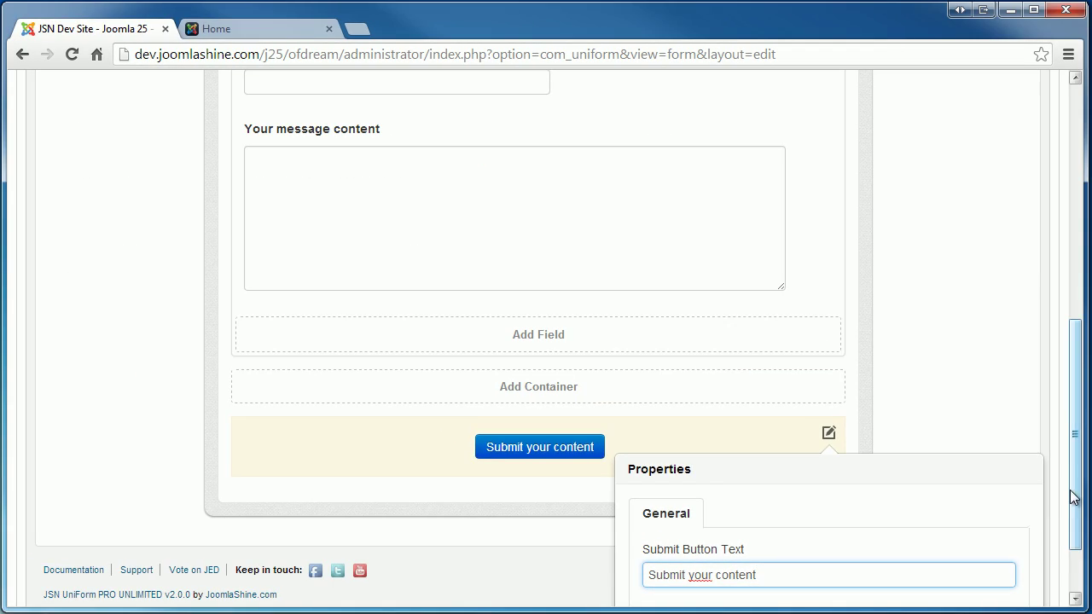
drag(1073, 498, 1076, 256)
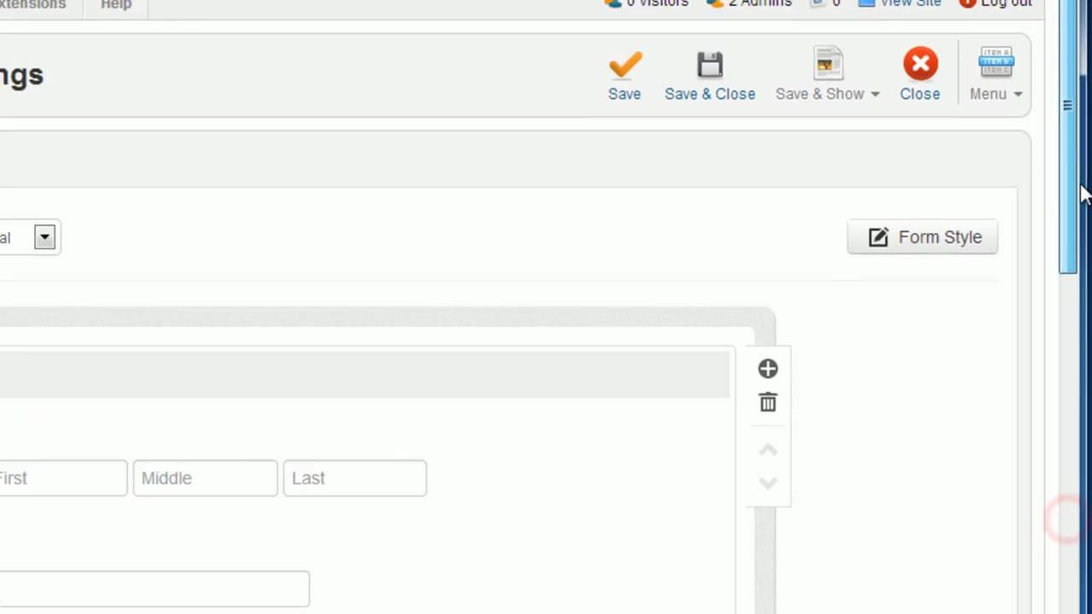
click(984, 249)
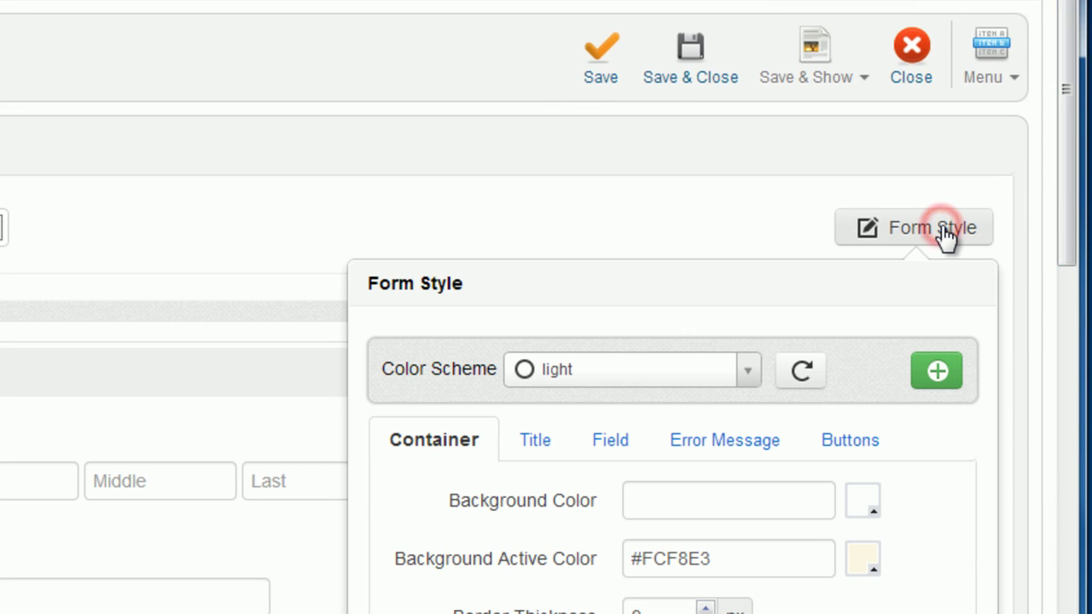
click(749, 376)
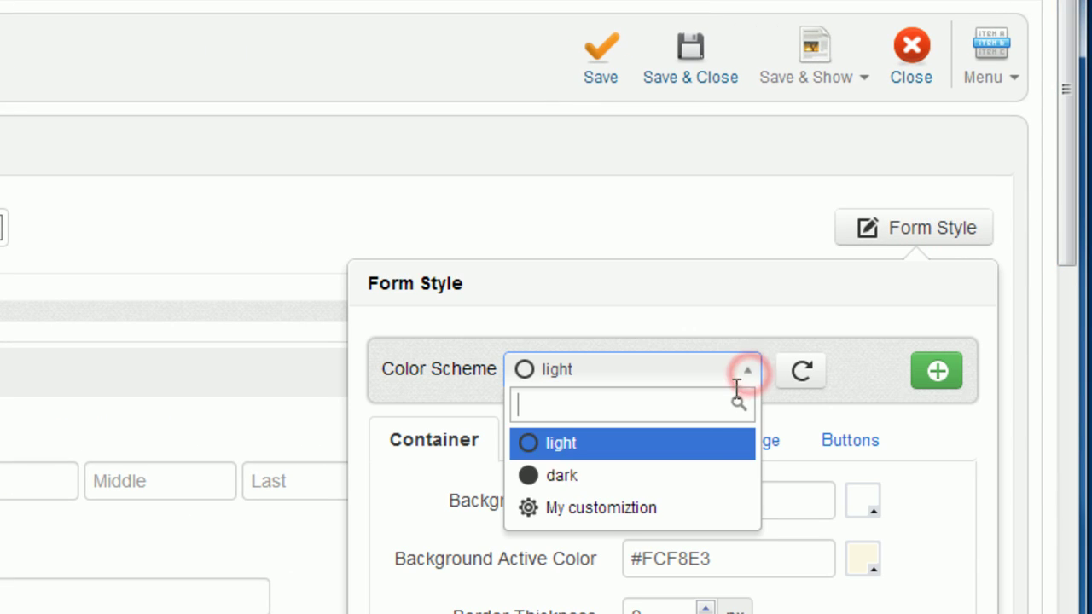
click(672, 441)
Set the container background to light blue and the active background to olive.
drag(1067, 222, 1067, 377)
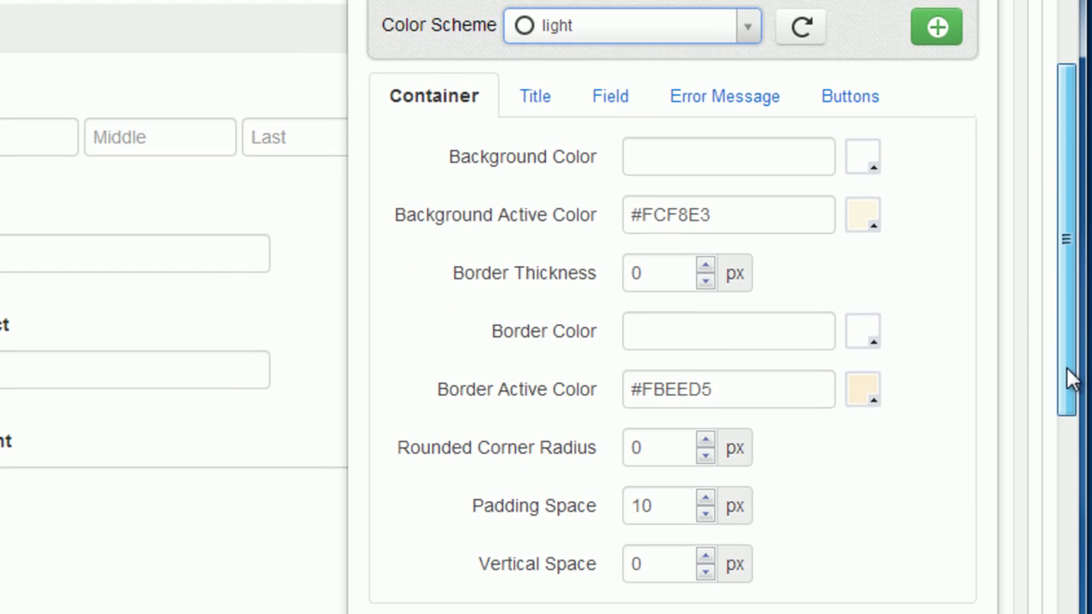
click(640, 157)
mouse_move(629, 237)
mouse_down()
mouse_move(628, 288)
mouse_move(638, 268)
mouse_up()
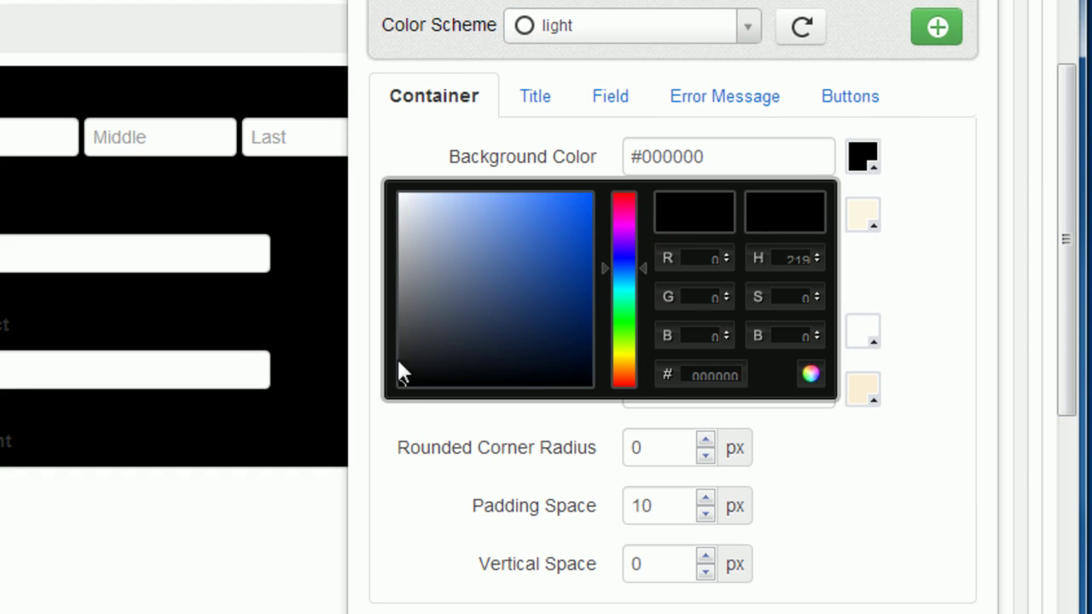
mouse_move(399, 384)
mouse_down()
mouse_move(441, 203)
mouse_move(472, 203)
mouse_up()
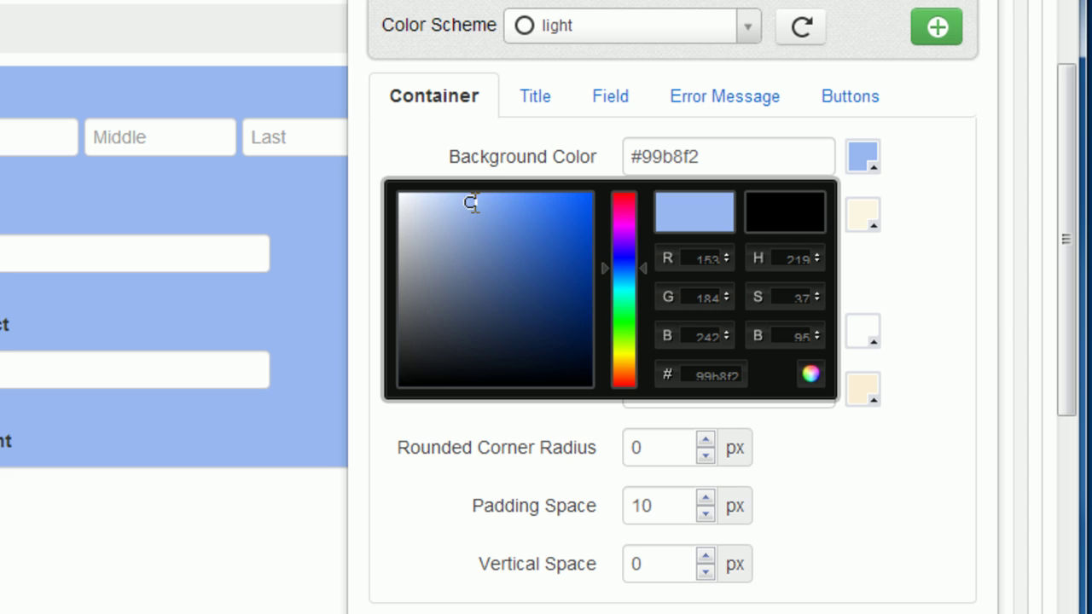
click(944, 209)
click(865, 218)
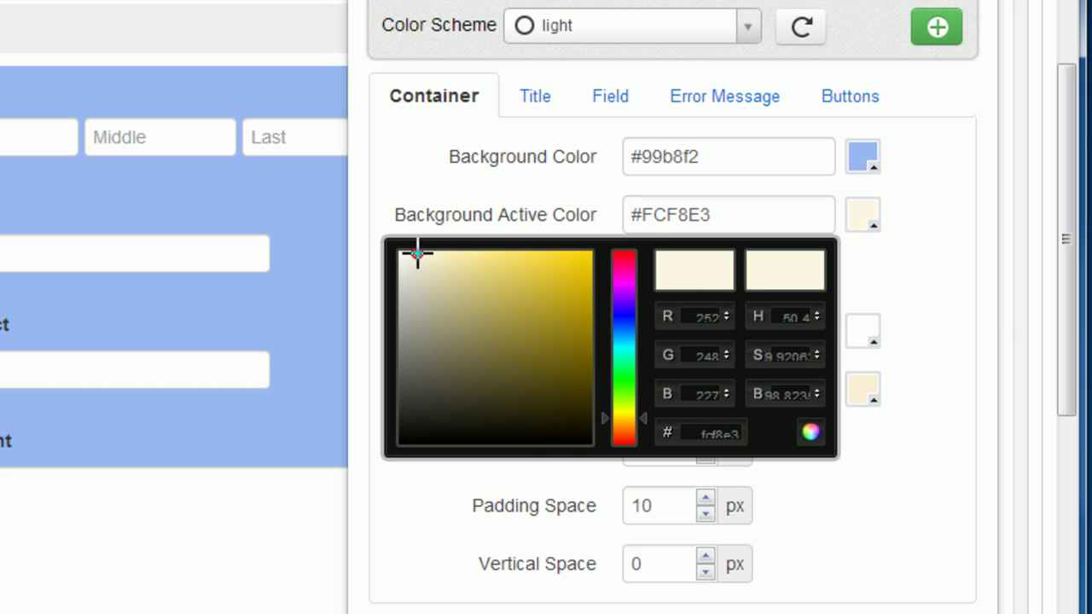
drag(417, 256, 482, 313)
click(934, 288)
Set the container border thickness to 2 and review the border colours.
double_click(670, 273)
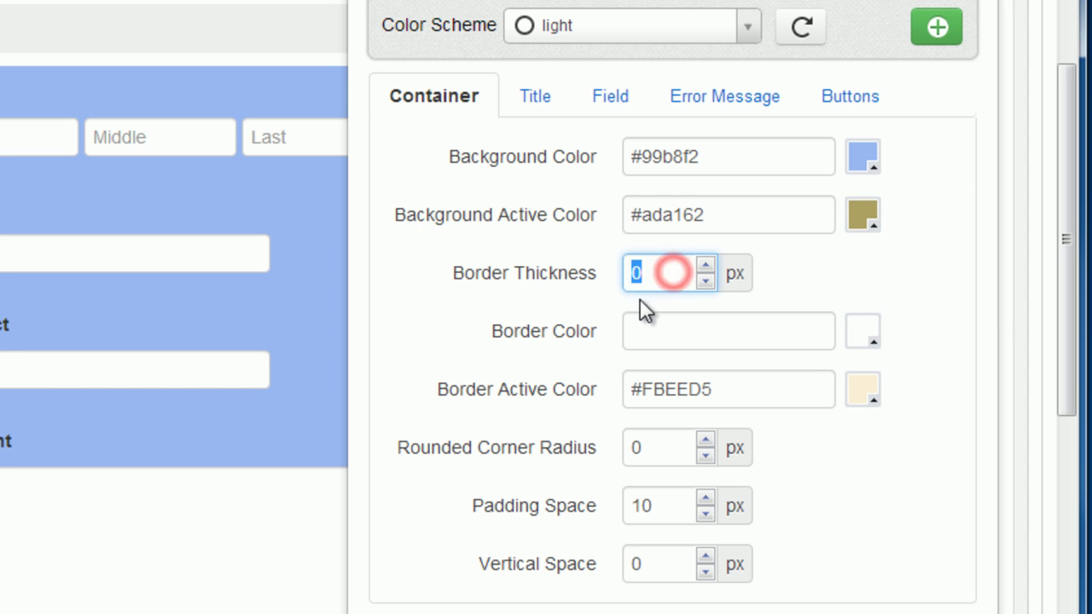
text(2)
click(921, 305)
click(862, 333)
click(895, 414)
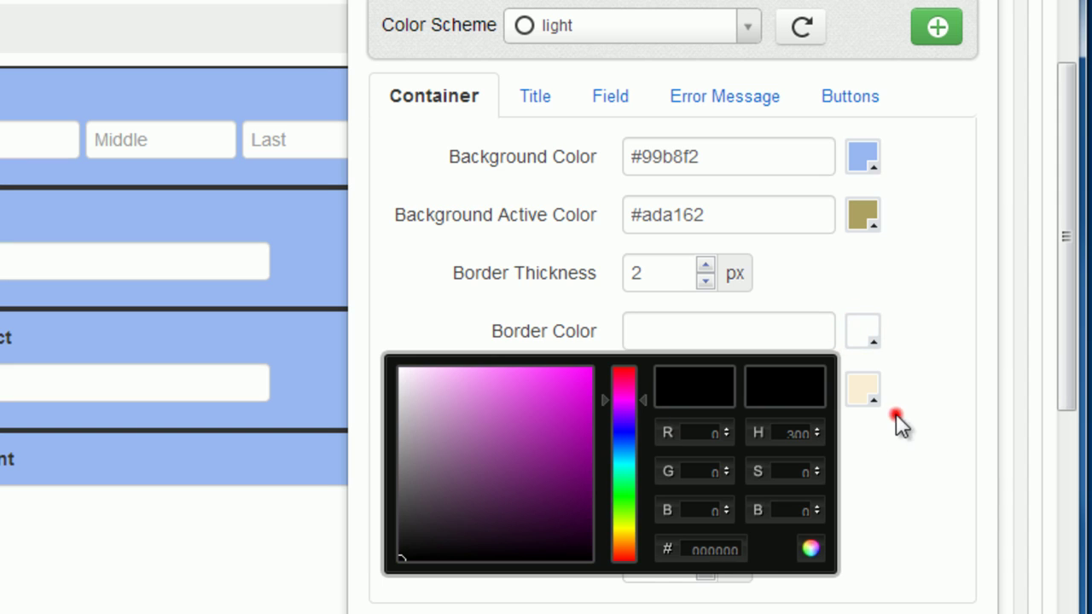
click(873, 394)
click(956, 502)
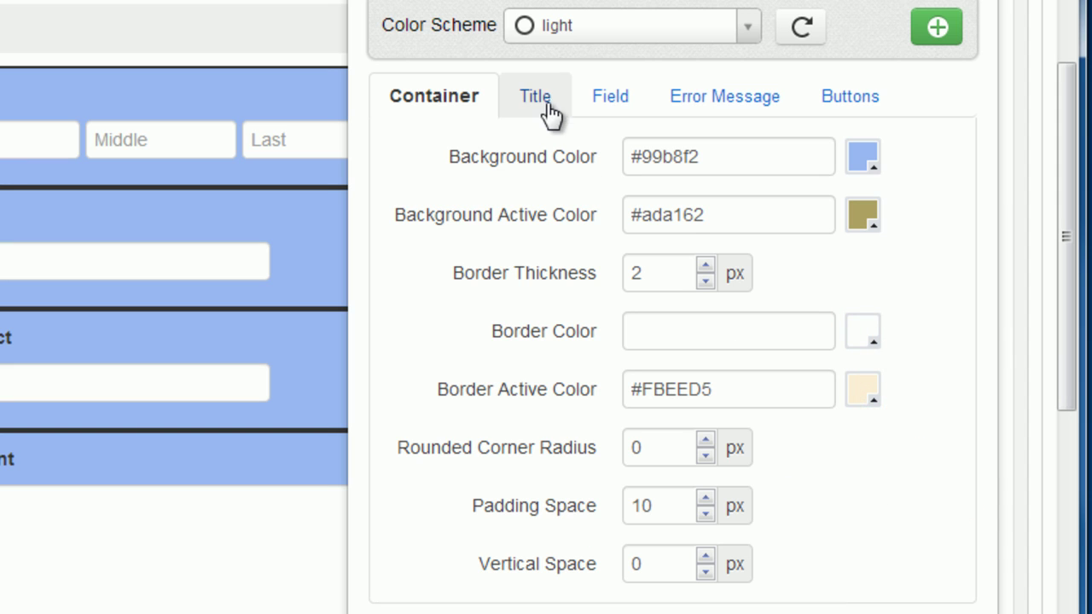
Style the title magenta in Verdana with font size 16.
click(546, 98)
click(865, 161)
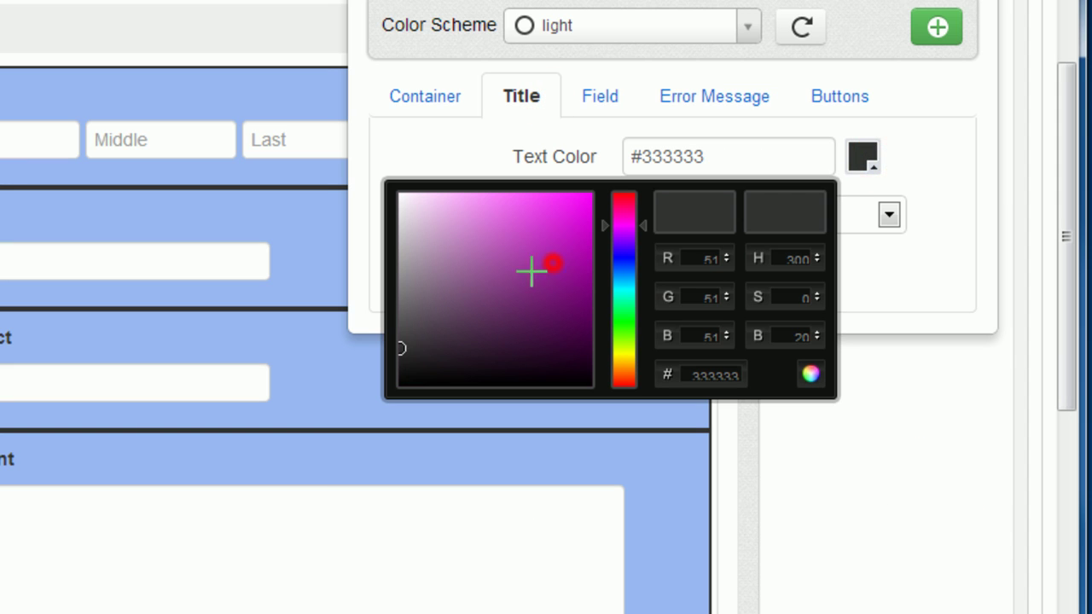
click(555, 250)
click(978, 244)
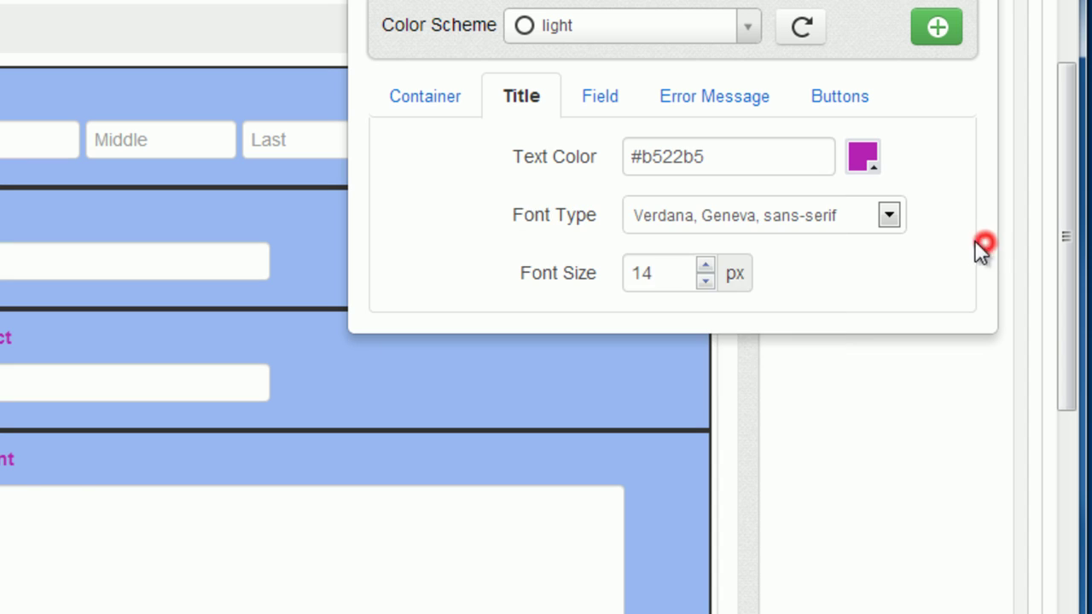
click(888, 215)
click(948, 205)
double_click(666, 271)
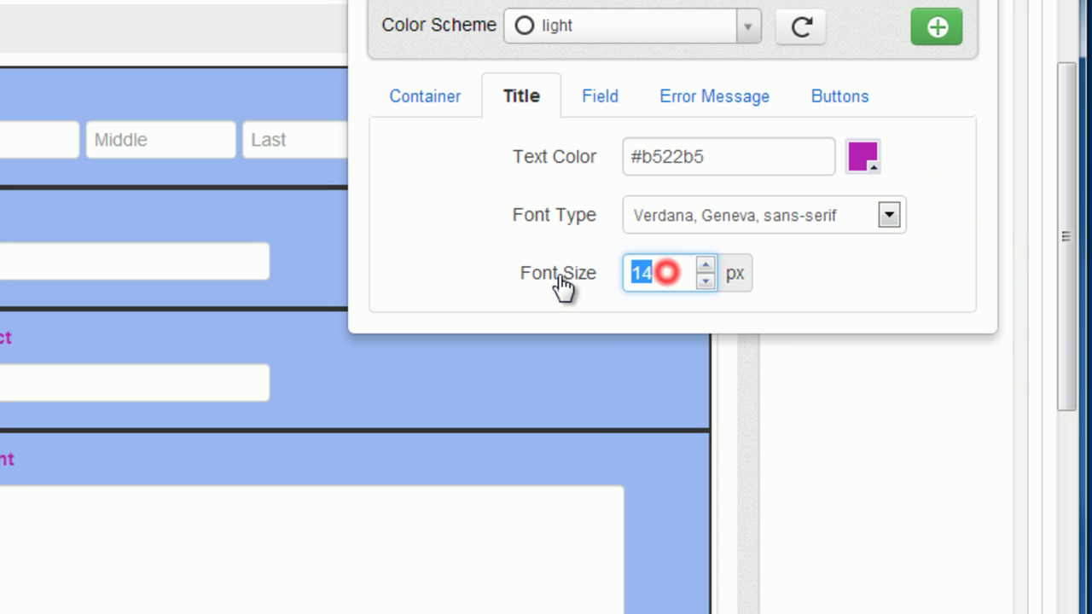
text(16)
click(918, 279)
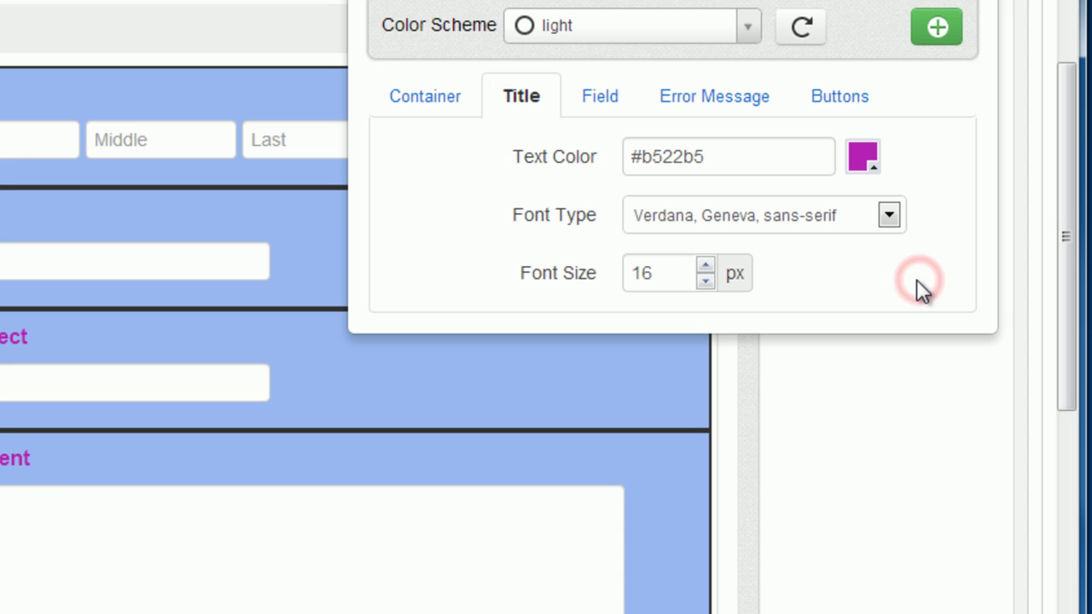
Set the submit button style to Success, leaving the PREV button unchanged.
click(608, 89)
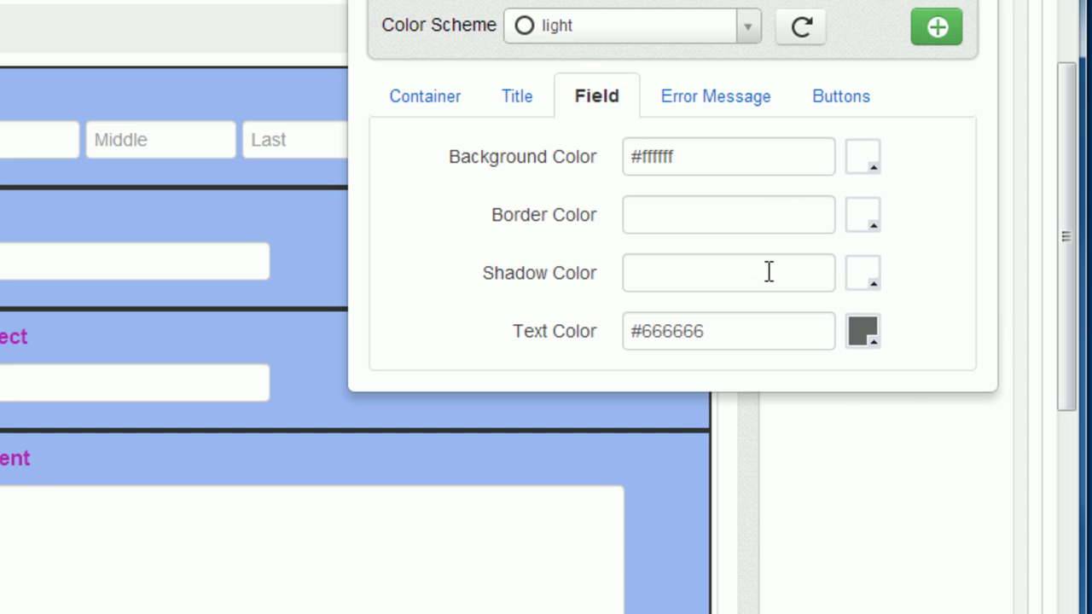
click(715, 97)
click(866, 98)
click(874, 214)
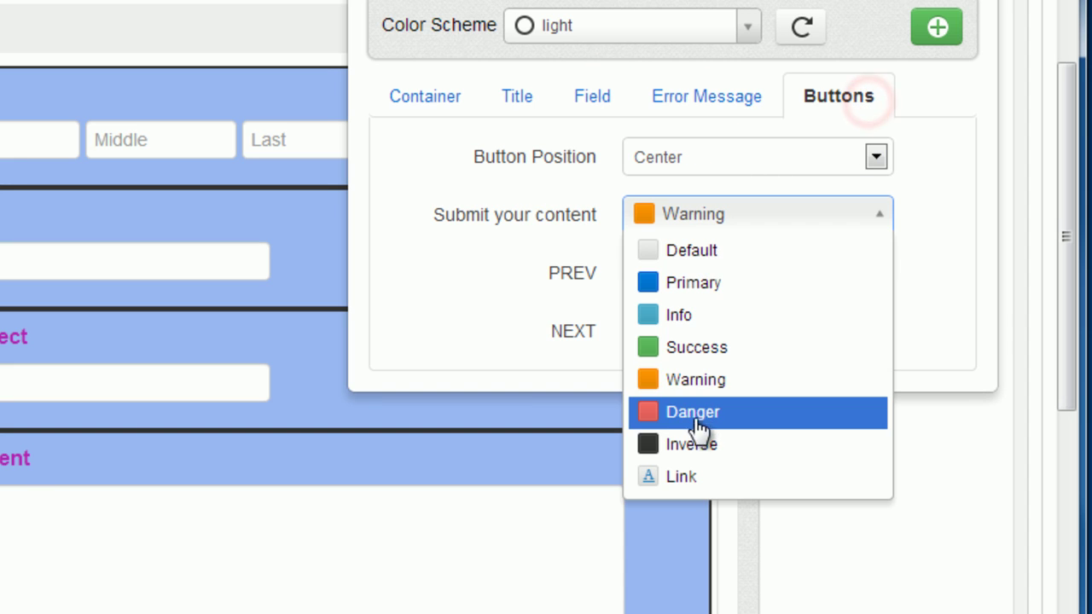
click(713, 347)
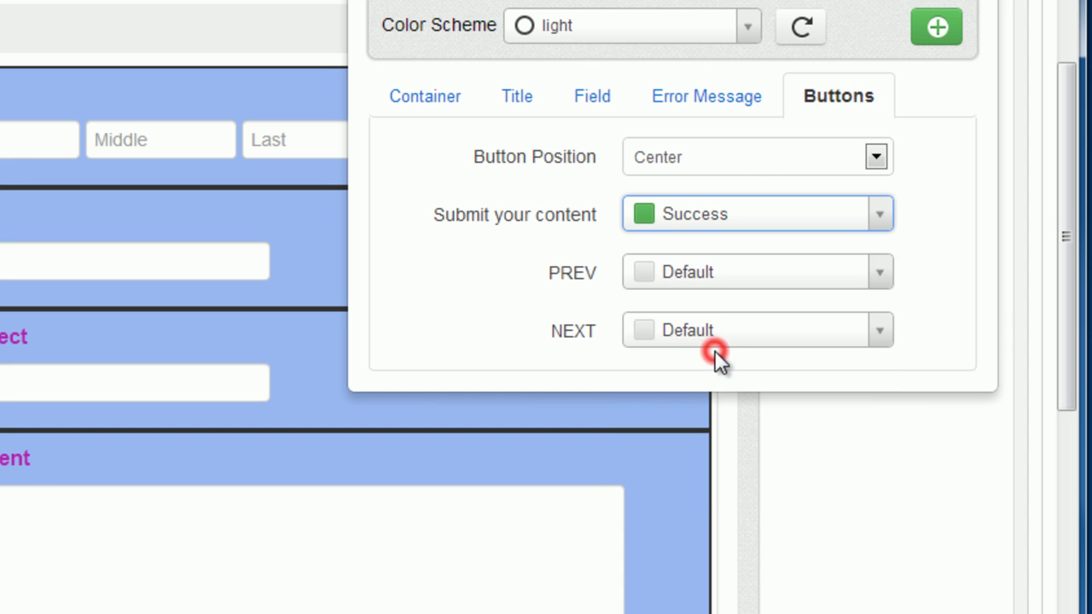
click(888, 275)
click(944, 307)
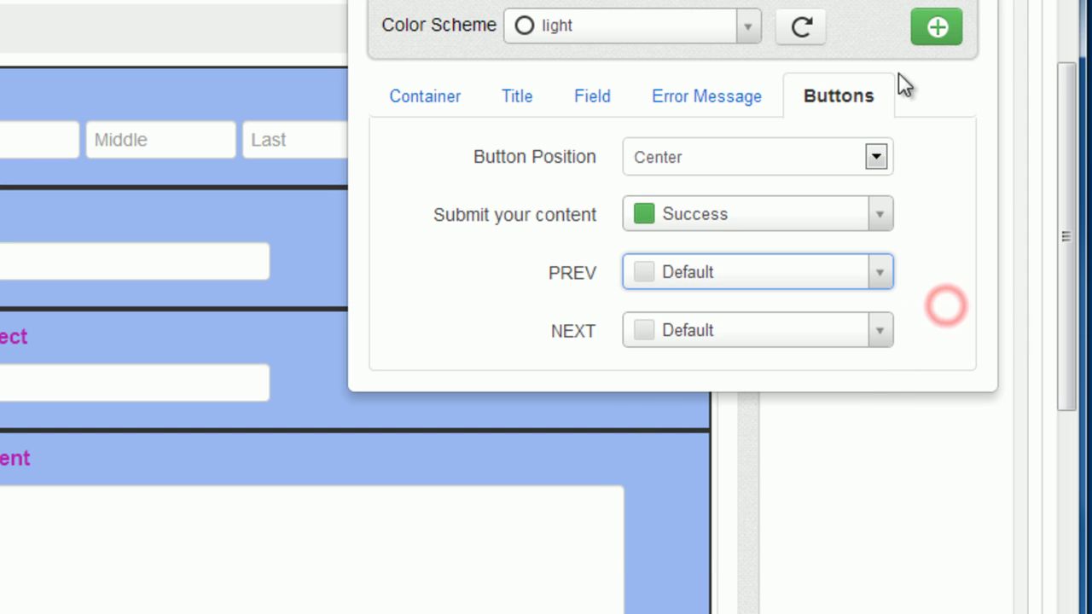
Save the styling as a new colour scheme named 'My form'.
click(937, 30)
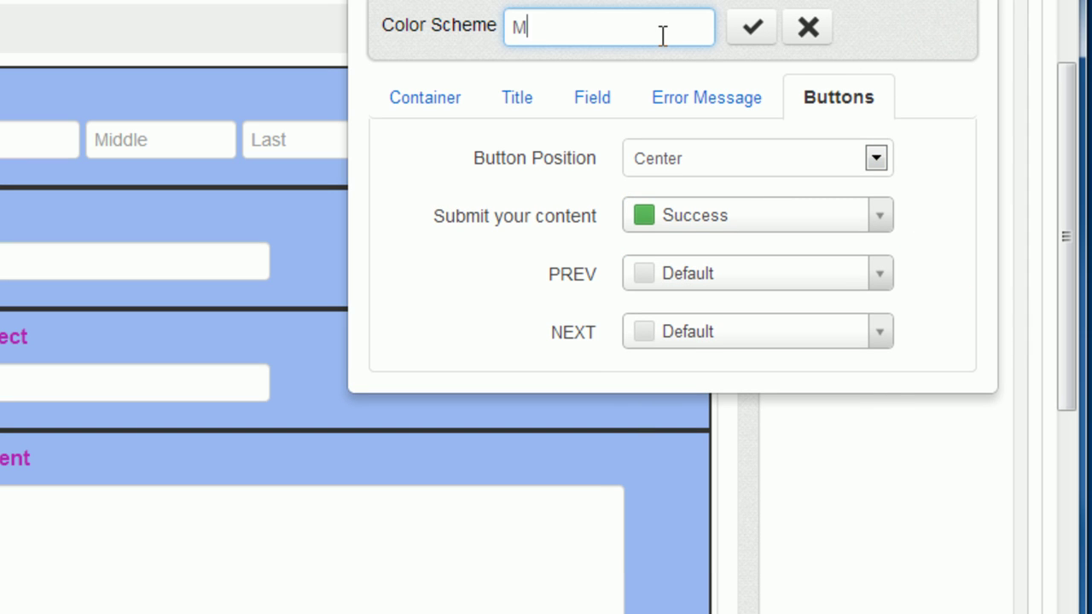
click(753, 29)
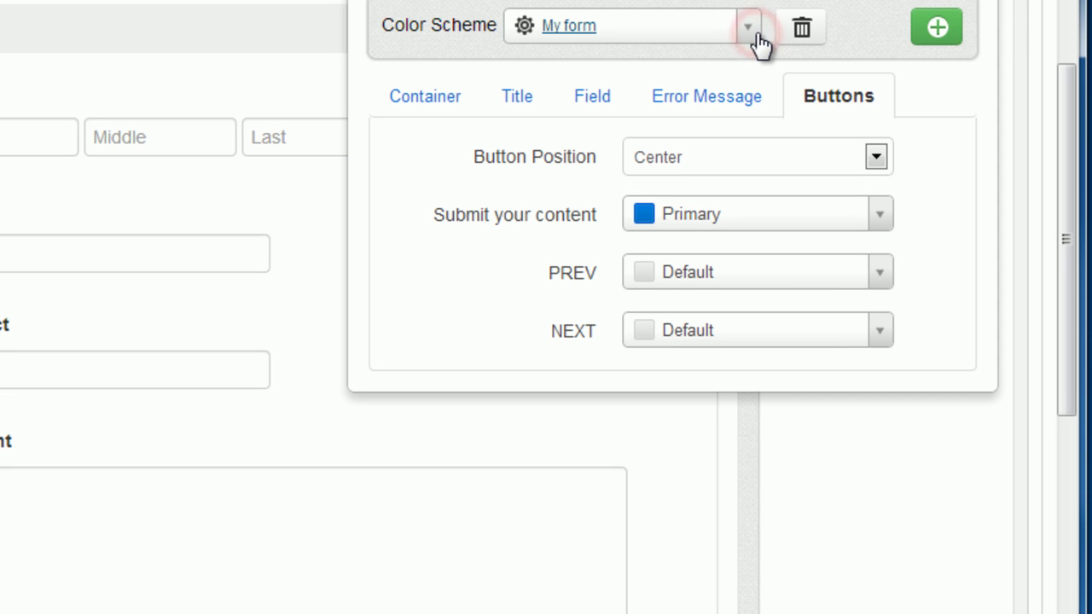
drag(1065, 341, 1065, 98)
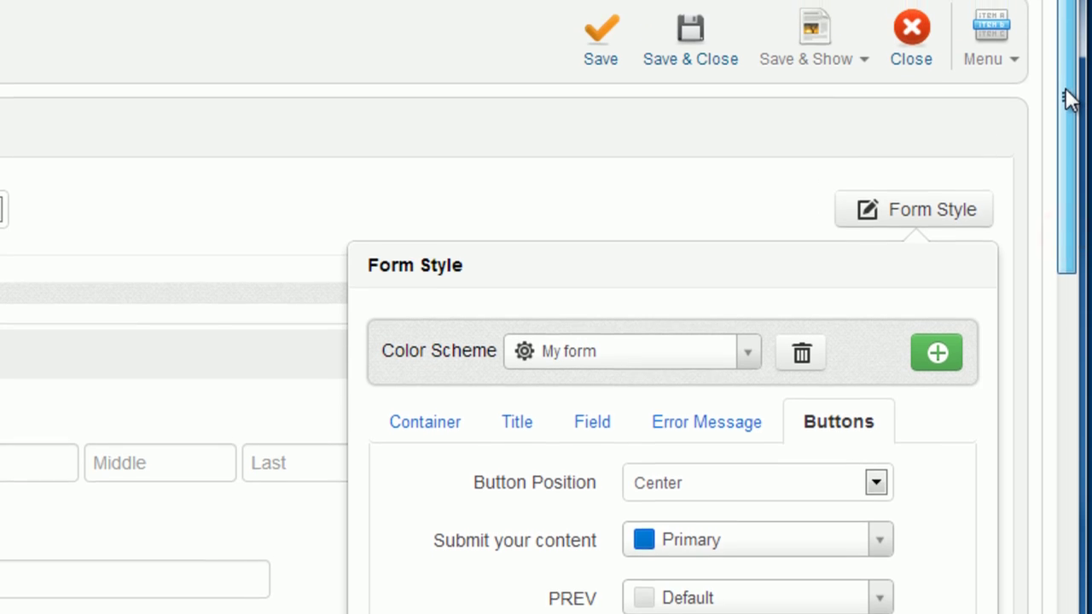
Show the custom message 'Thank you for your submission.' after submission.
click(250, 254)
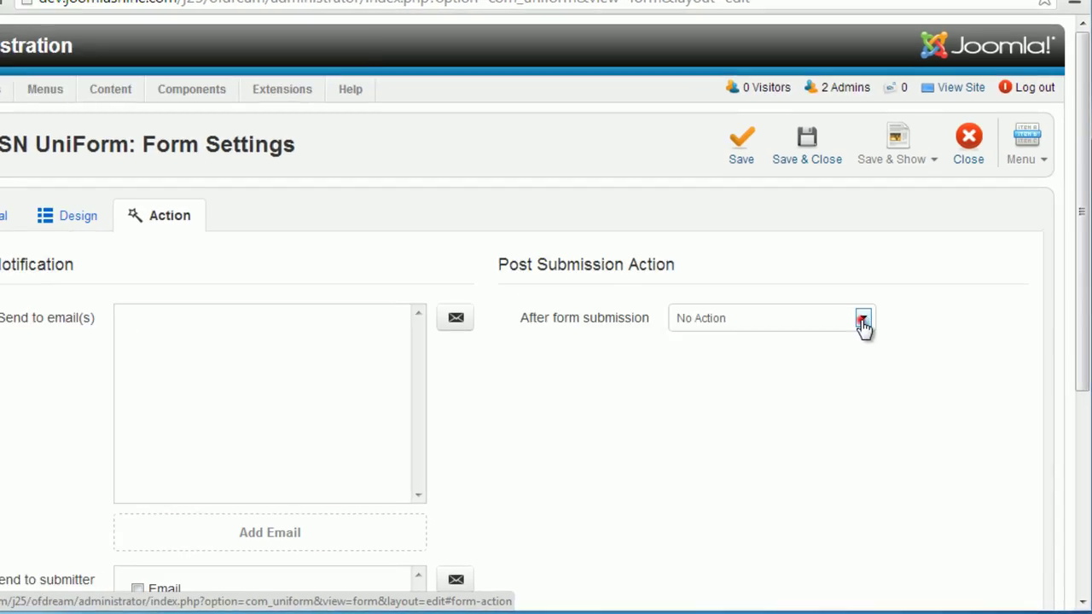
click(877, 342)
click(775, 413)
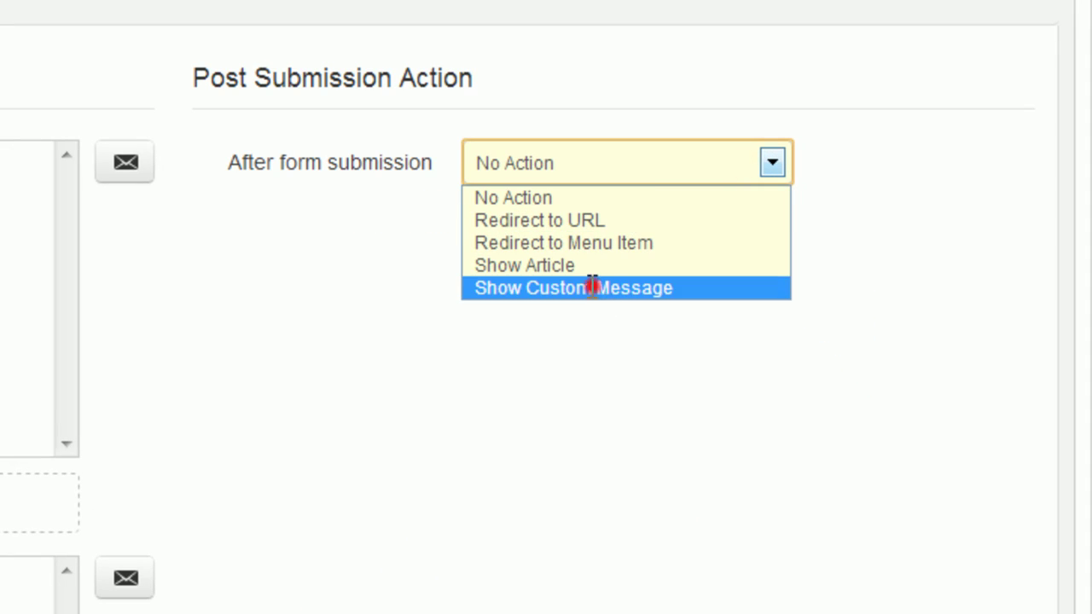
click(600, 248)
text(Thank you for your submission.)
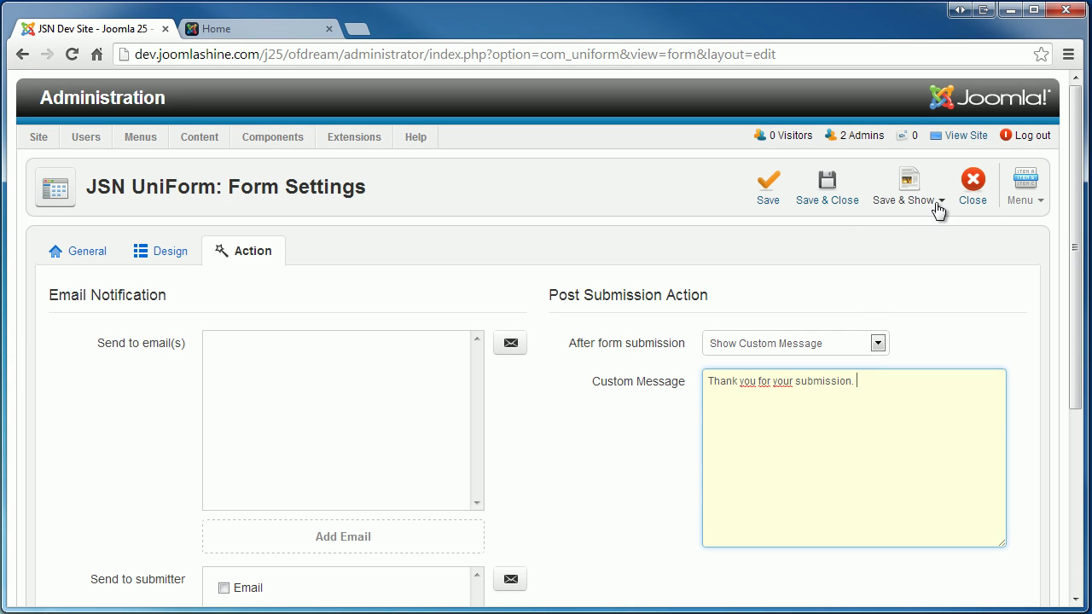
Publish the form via a Main Menu item titled 'Contact us' linked to this form.
click(938, 208)
mouse_move(858, 226)
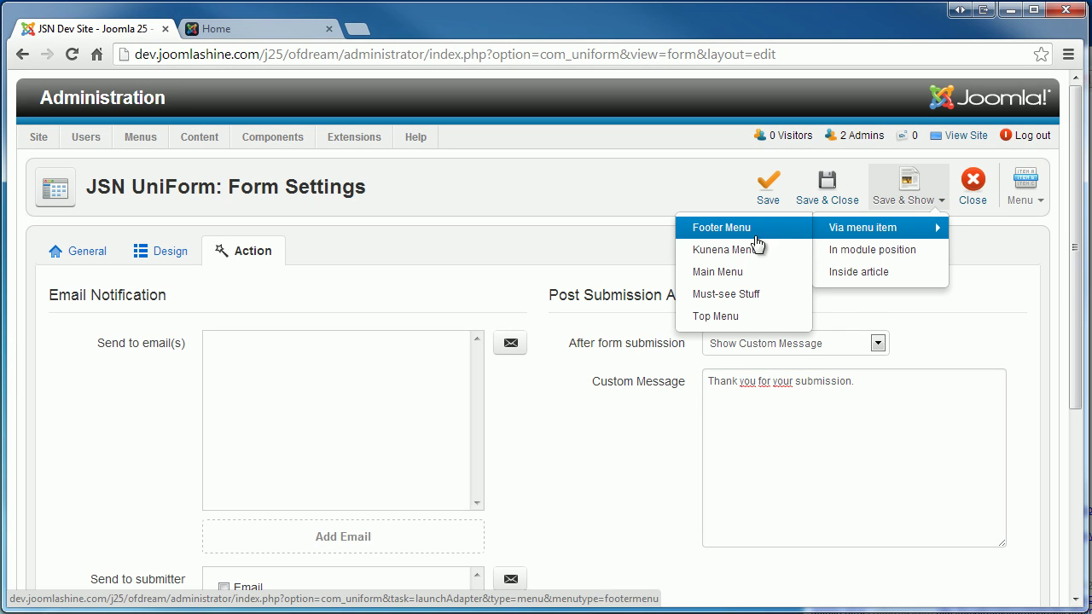
click(749, 272)
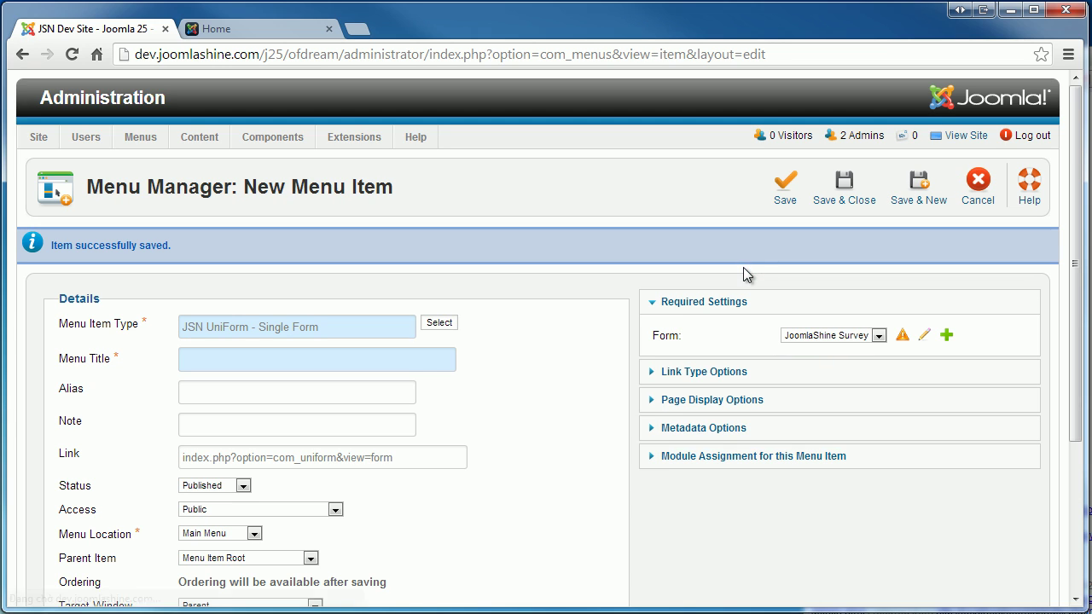
click(412, 359)
text(Contact us)
click(831, 335)
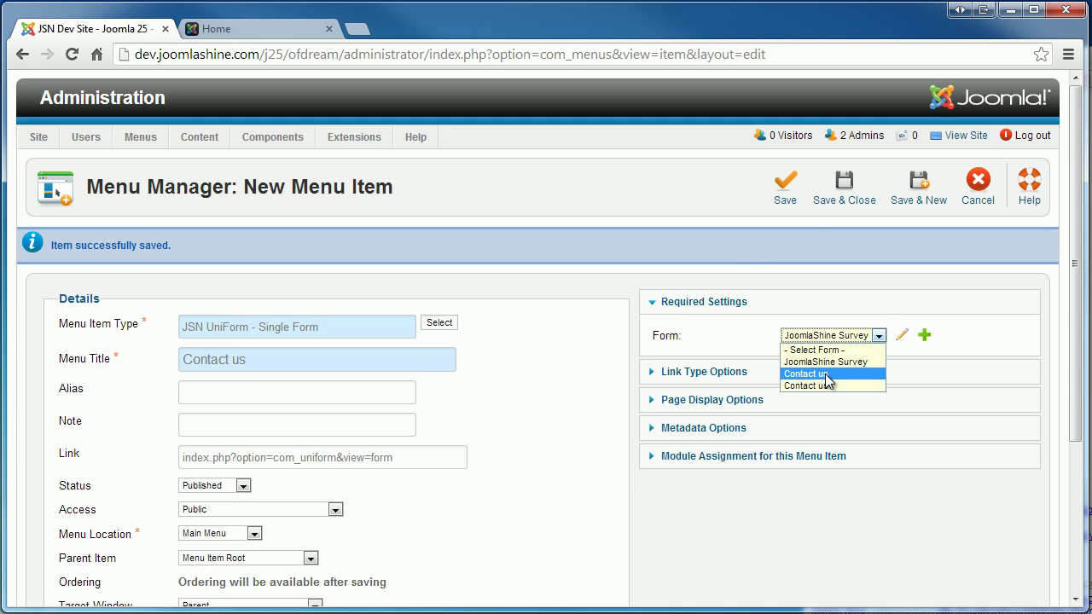
click(824, 373)
click(782, 189)
Reload the site's home page and open the new Contact us page.
click(216, 28)
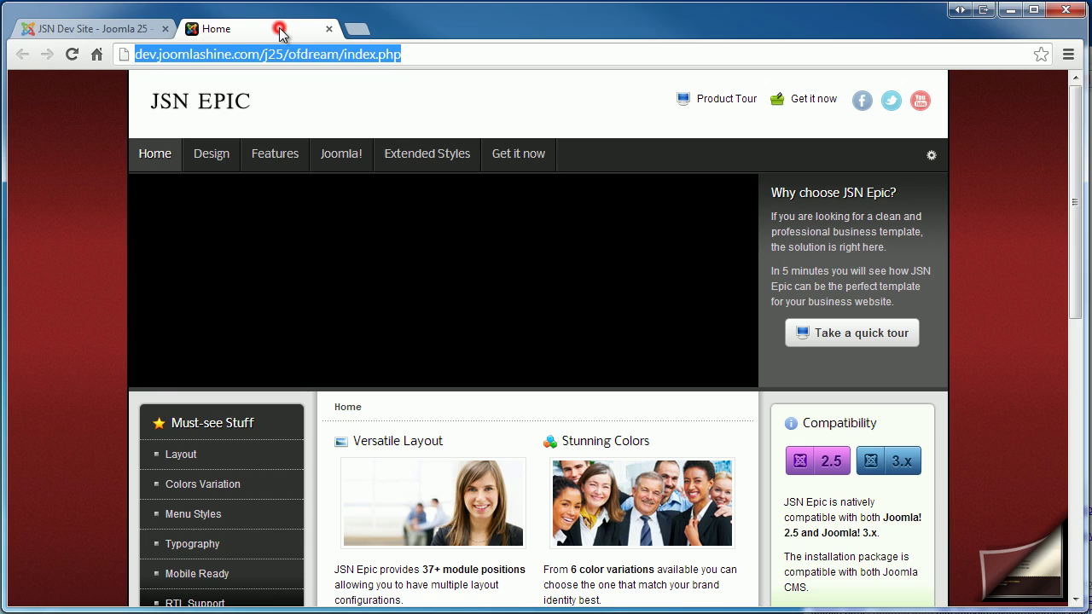
click(72, 54)
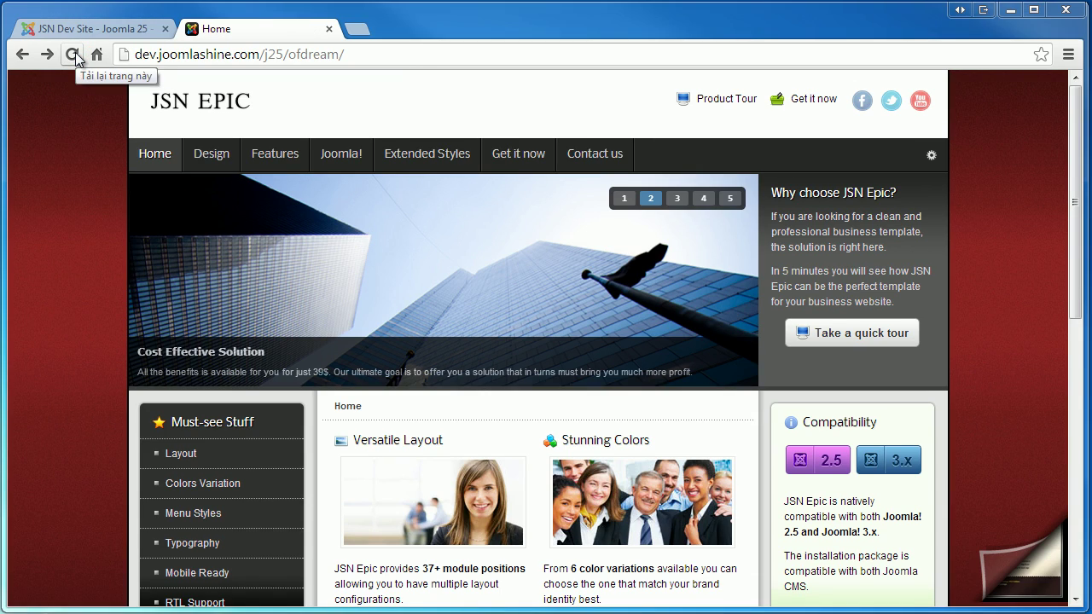
click(75, 53)
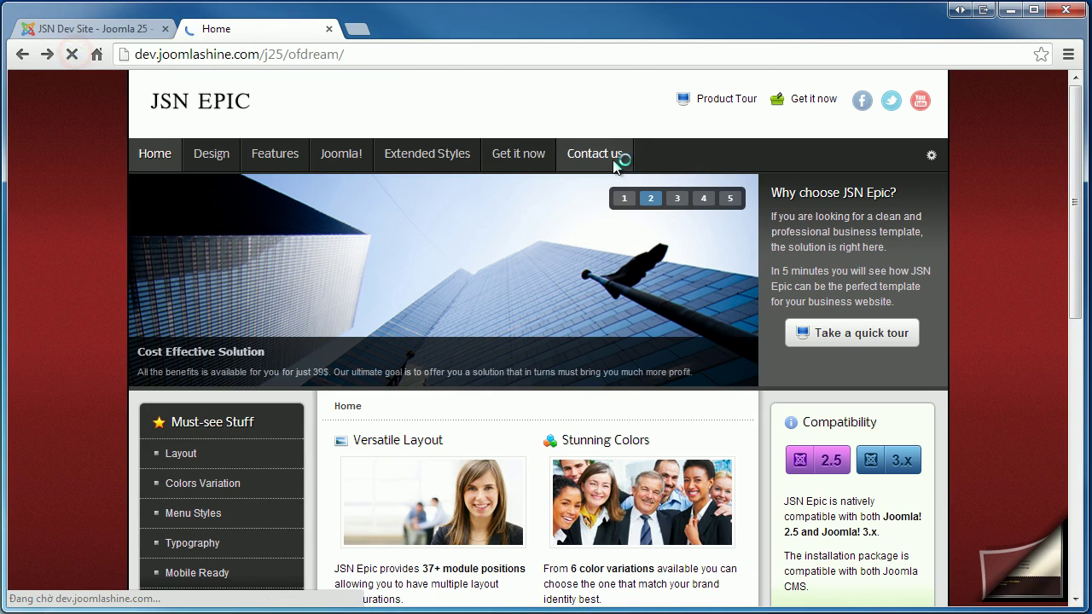
click(619, 160)
Submit a test with a first and last name, an e-mail, and message 'Can you send me ?'.
click(277, 260)
text(John)
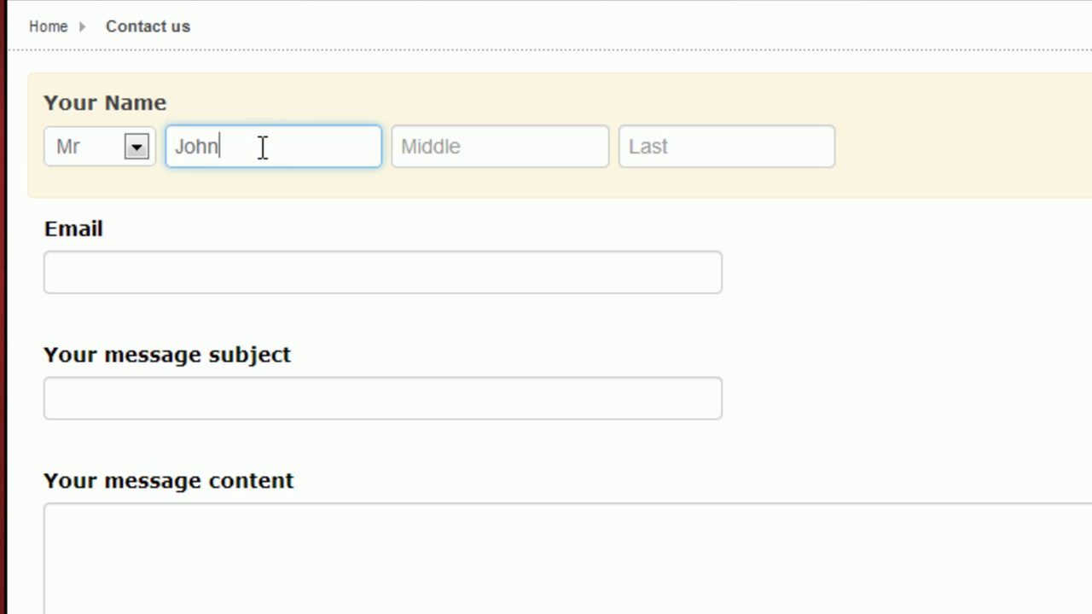
click(650, 146)
text(Smith)
click(546, 272)
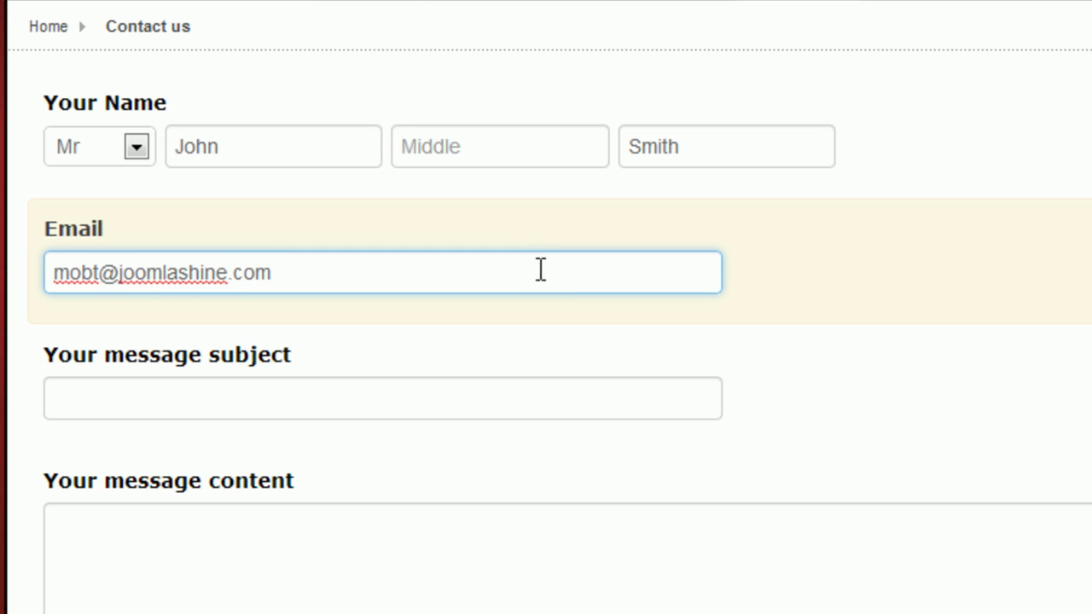
click(416, 393)
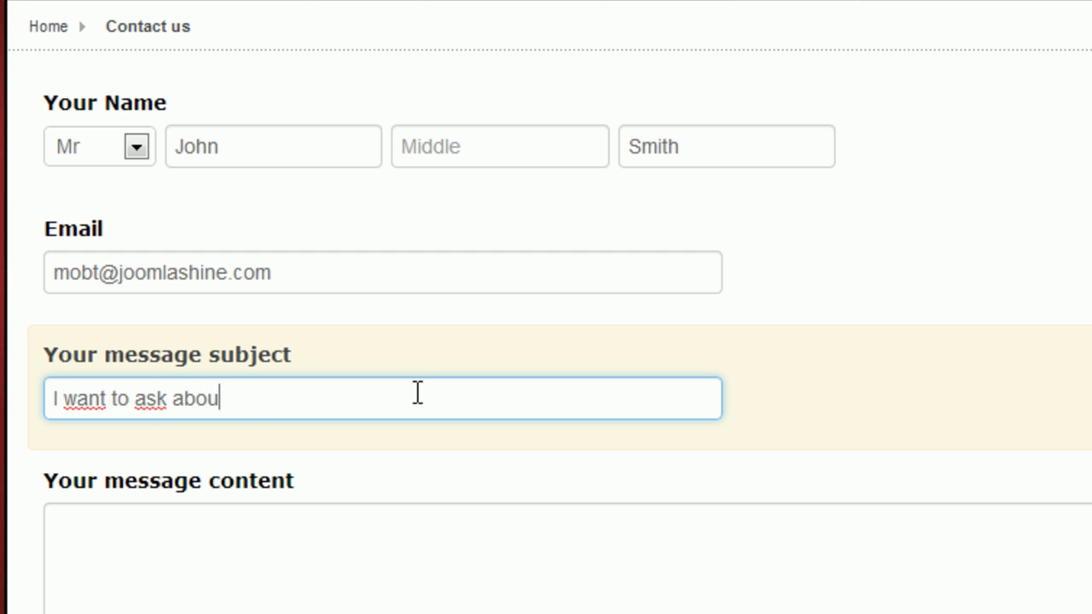
click(364, 538)
text(Can you send me the discount for Non profit organ)
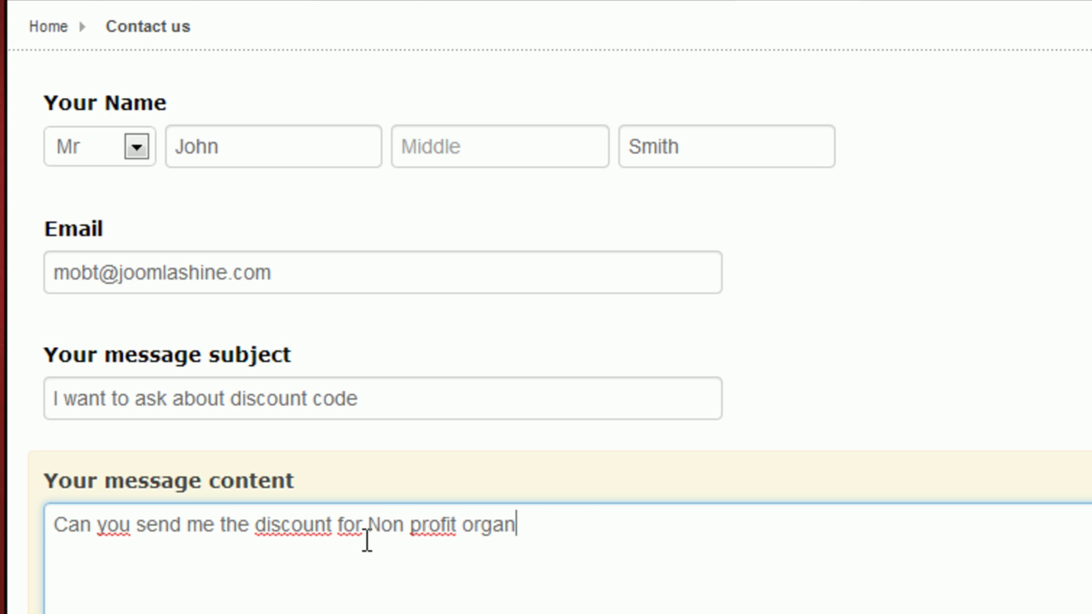
text(?)
scroll(881, 420, down, 3)
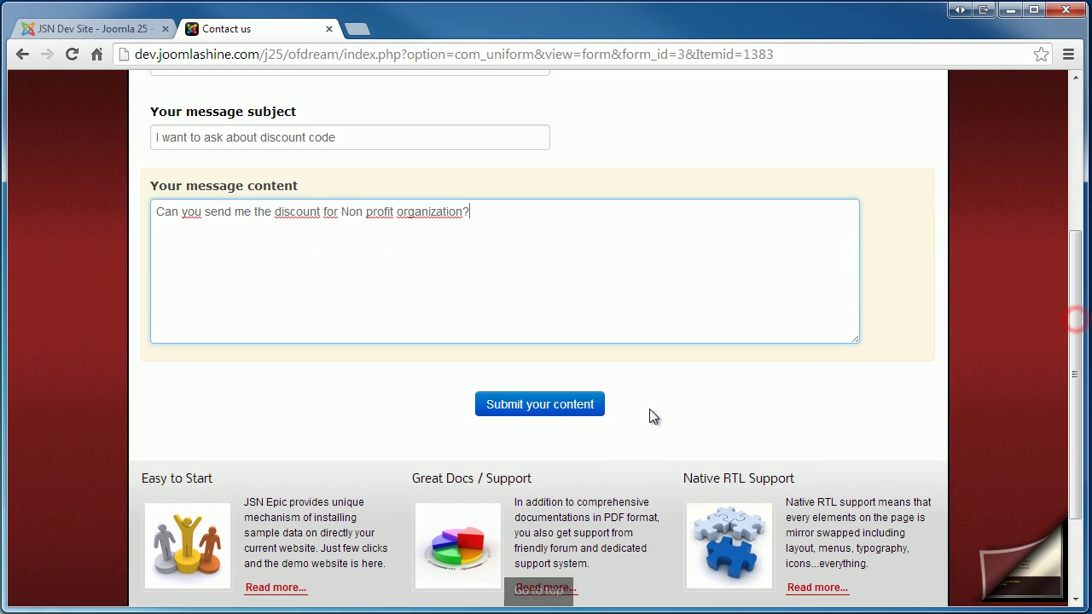
click(722, 395)
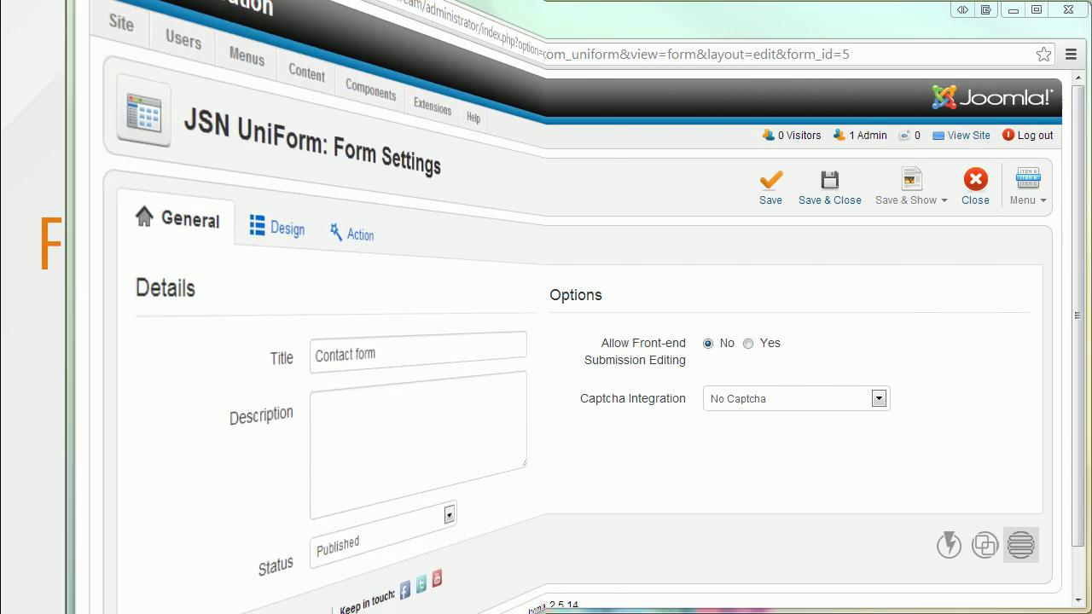
Review the Save & Show publish options, then go to the Form Builder article page.
click(938, 199)
mouse_move(938, 232)
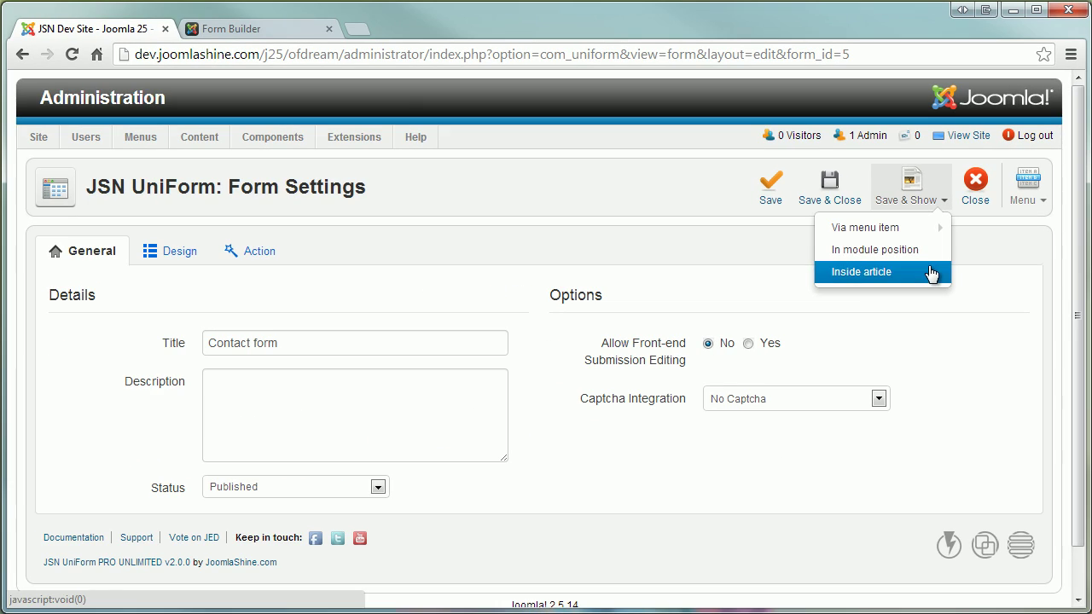
click(274, 31)
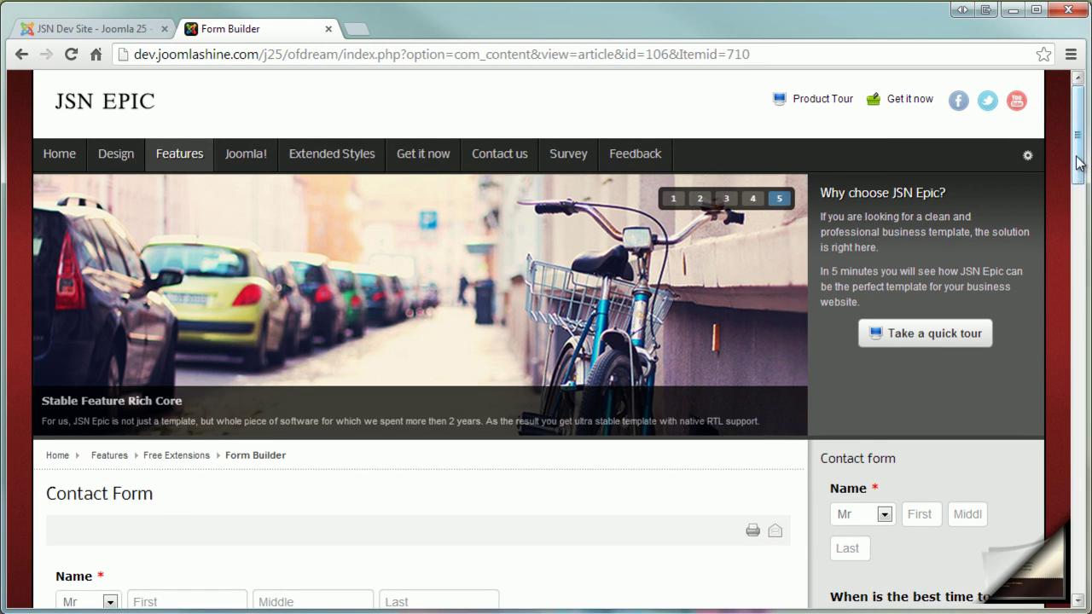
Scroll the Form Builder article down to the published Contact Form.
drag(1078, 156, 1083, 223)
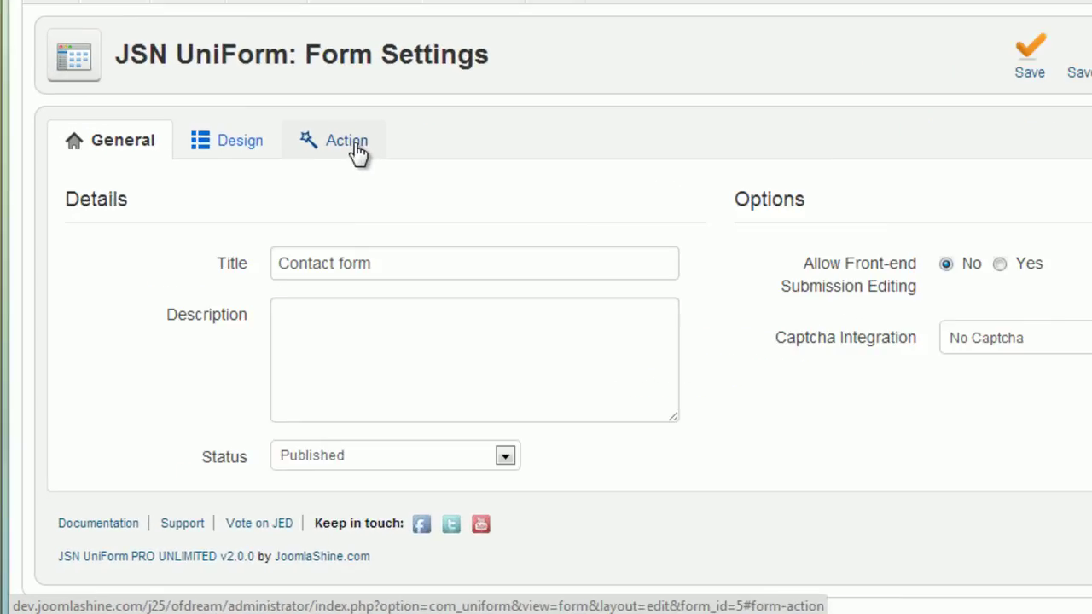
On the Action tab, add the admin's e-mail address as a notification recipient.
click(256, 246)
click(354, 537)
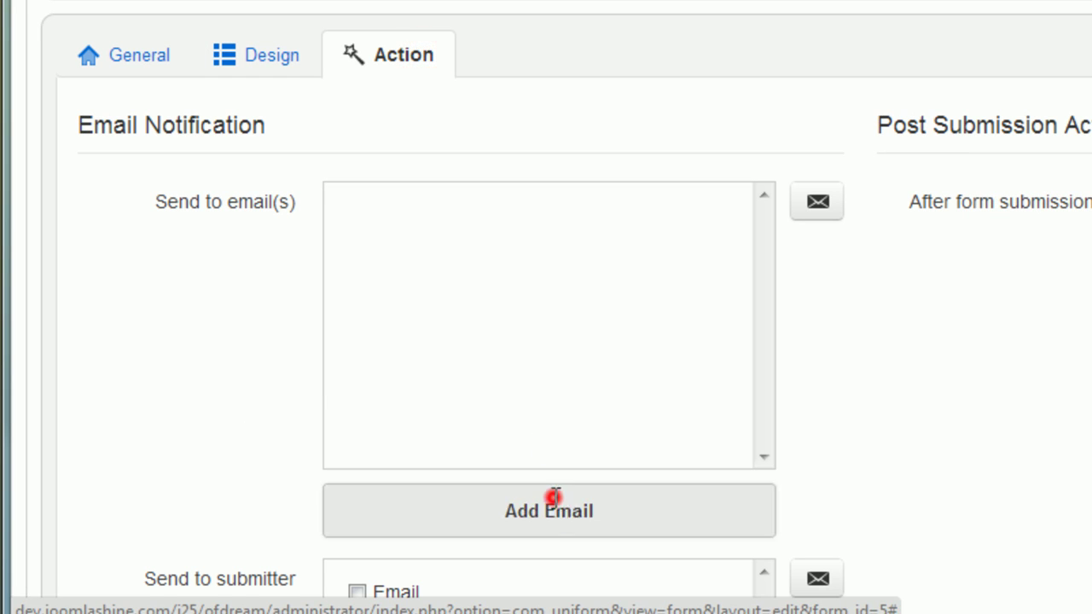
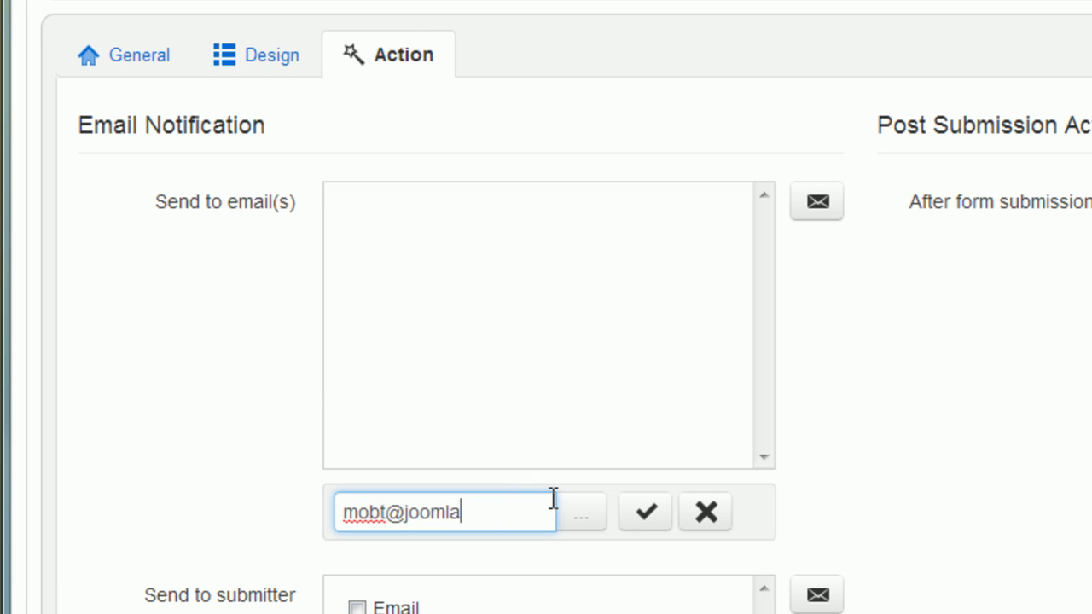
click(648, 516)
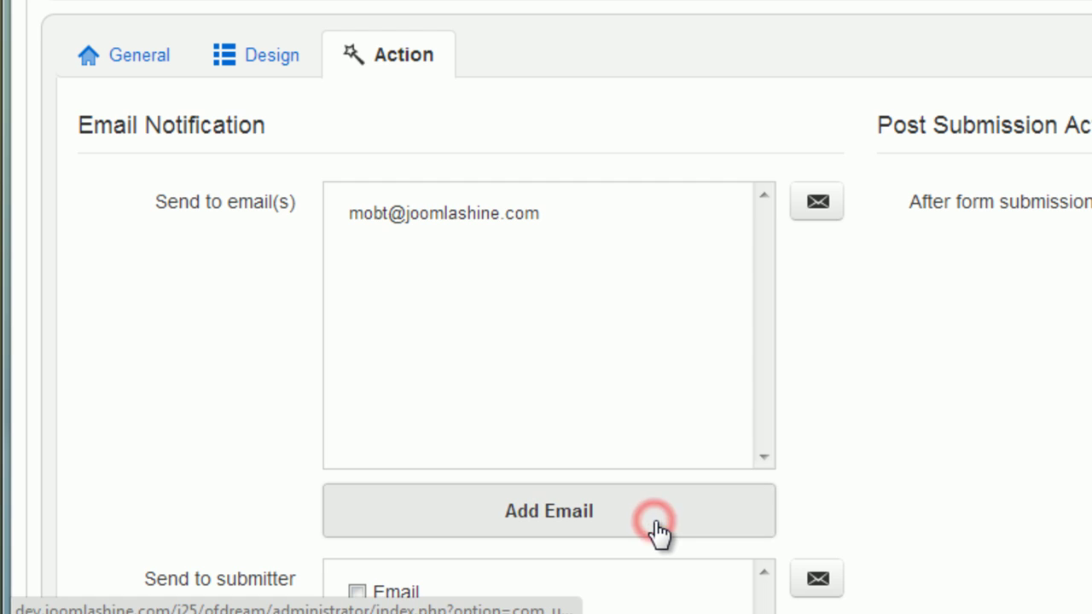
Set the recipient email's Reply To to the Email field and subject 'New contact, please check it'.
click(817, 203)
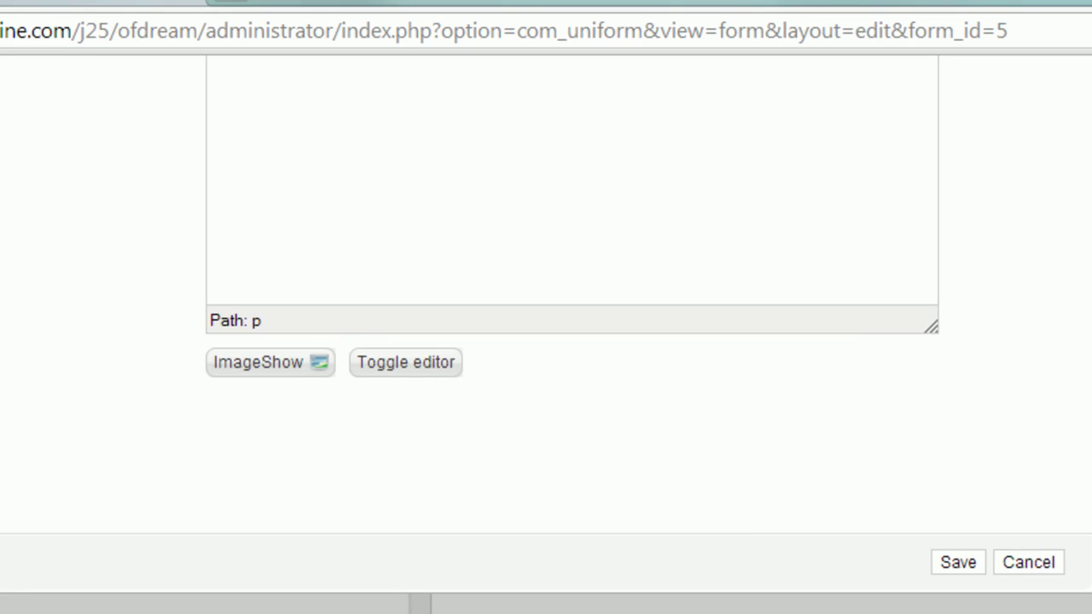
scroll(546, 341, up, 5)
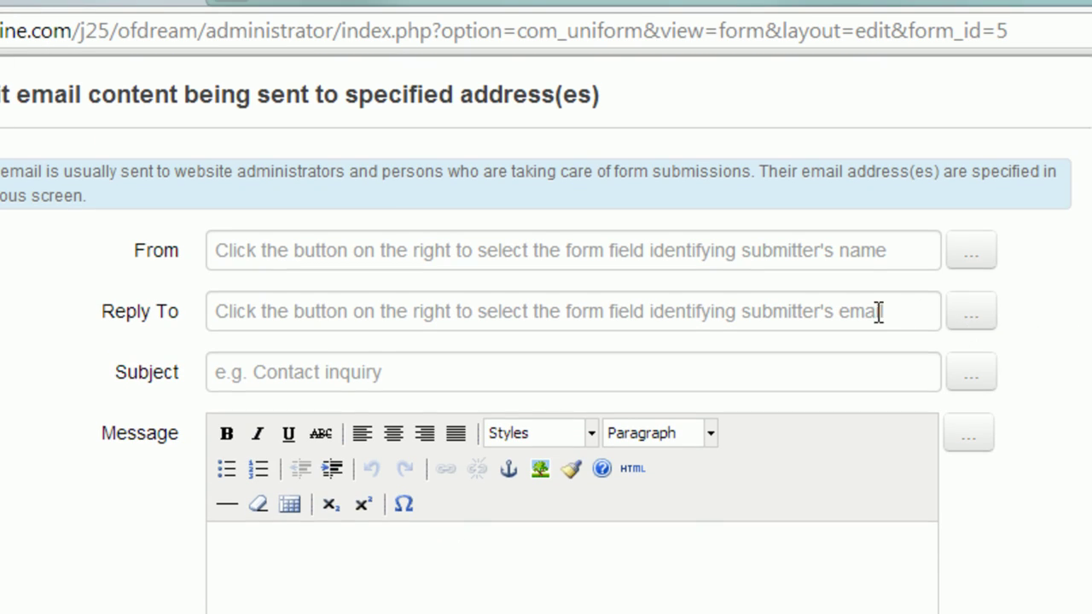
click(971, 316)
click(720, 476)
click(865, 370)
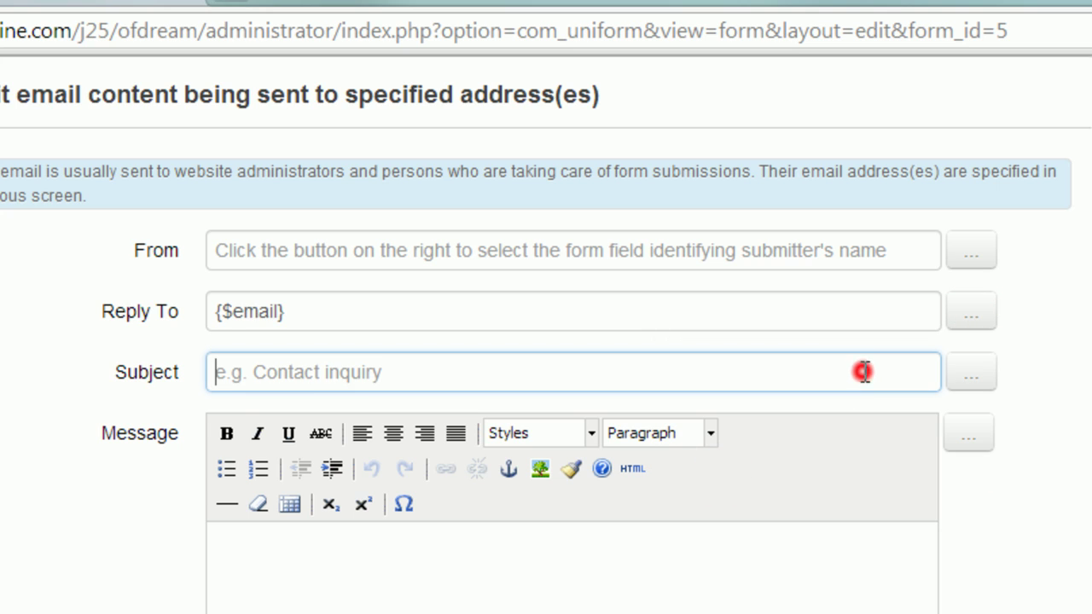
text(New contact, please check it)
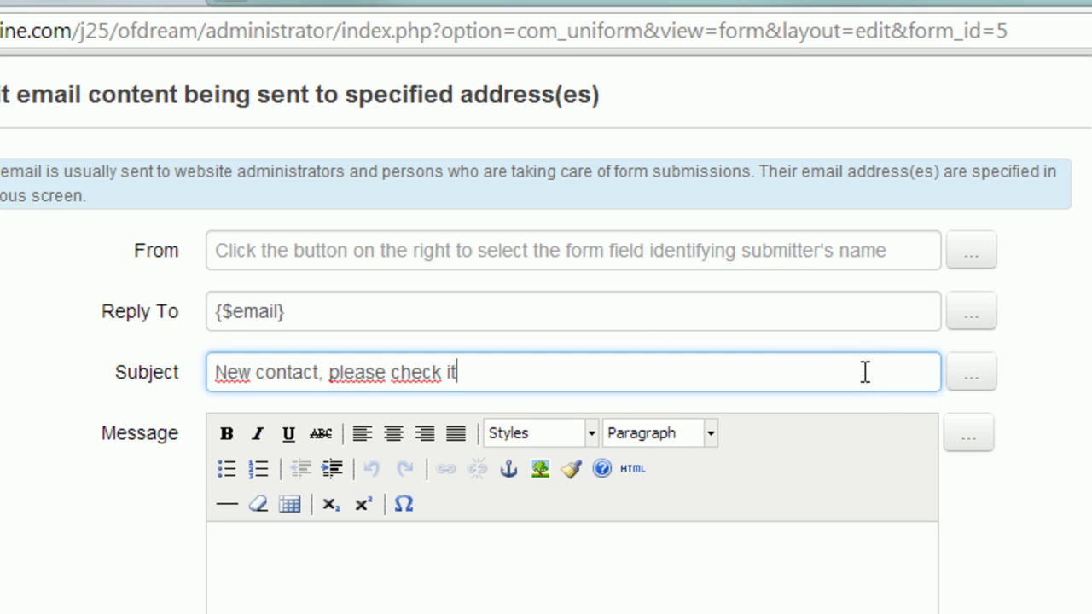
Write the message body with {$name}, {$email} and {$message} placeholders and save it.
click(836, 575)
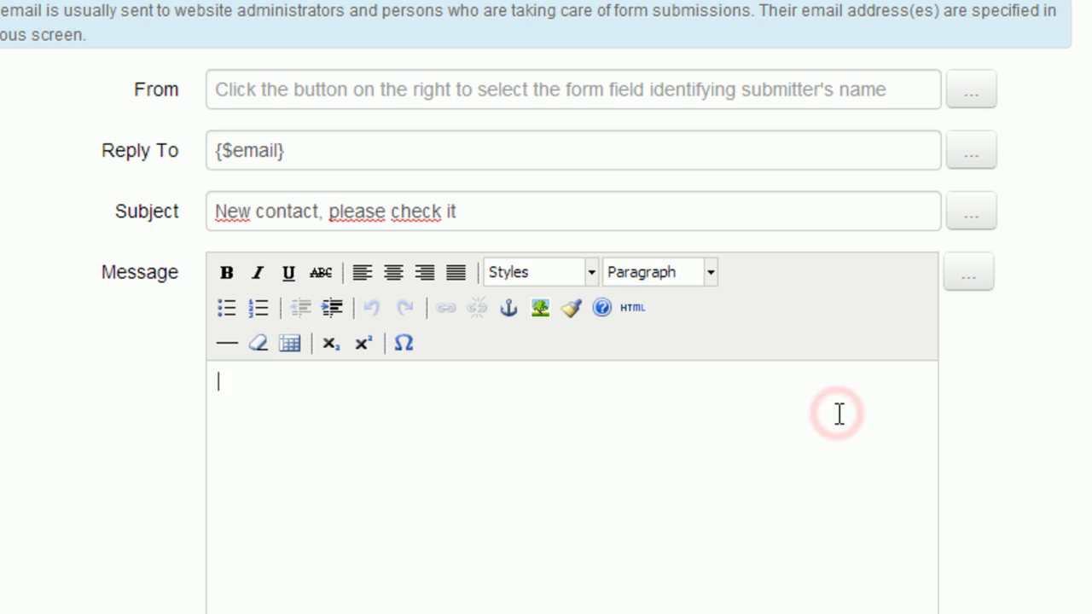
text(Dear Mo,)
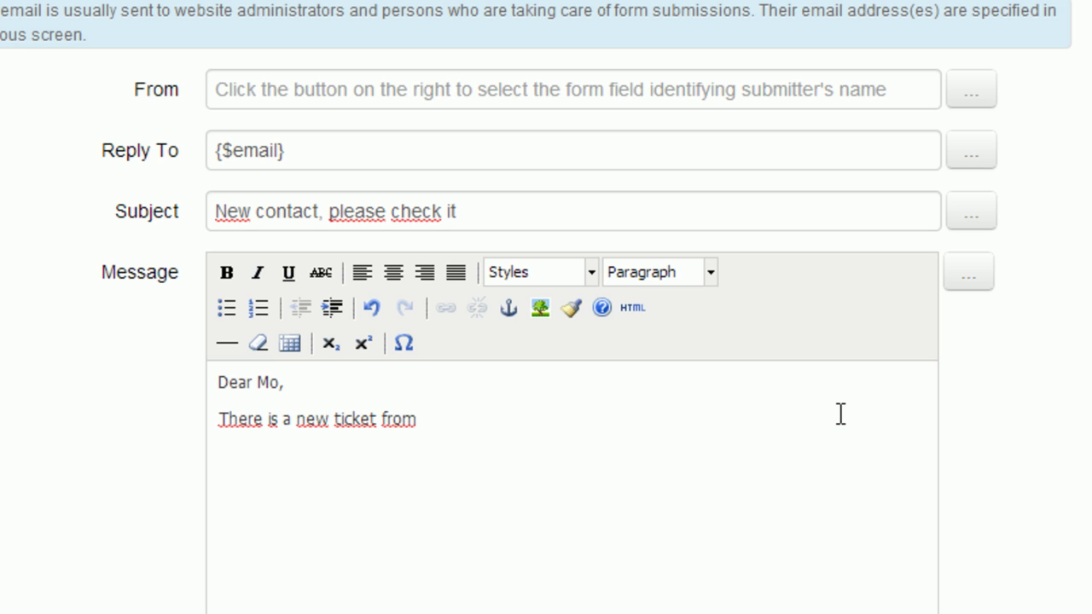
click(965, 275)
click(776, 429)
text(-)
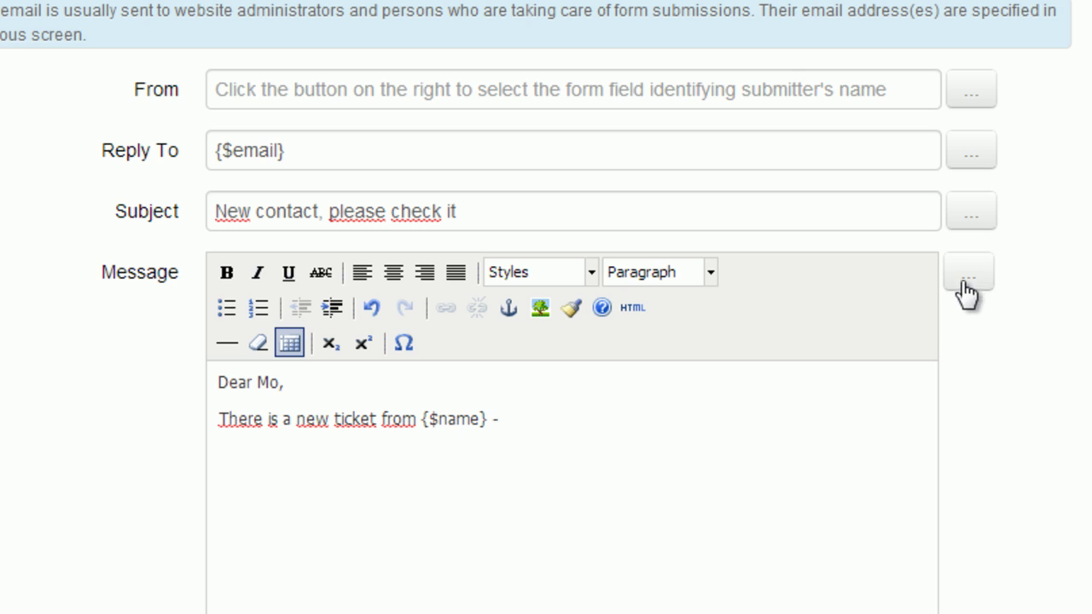
click(969, 283)
click(731, 578)
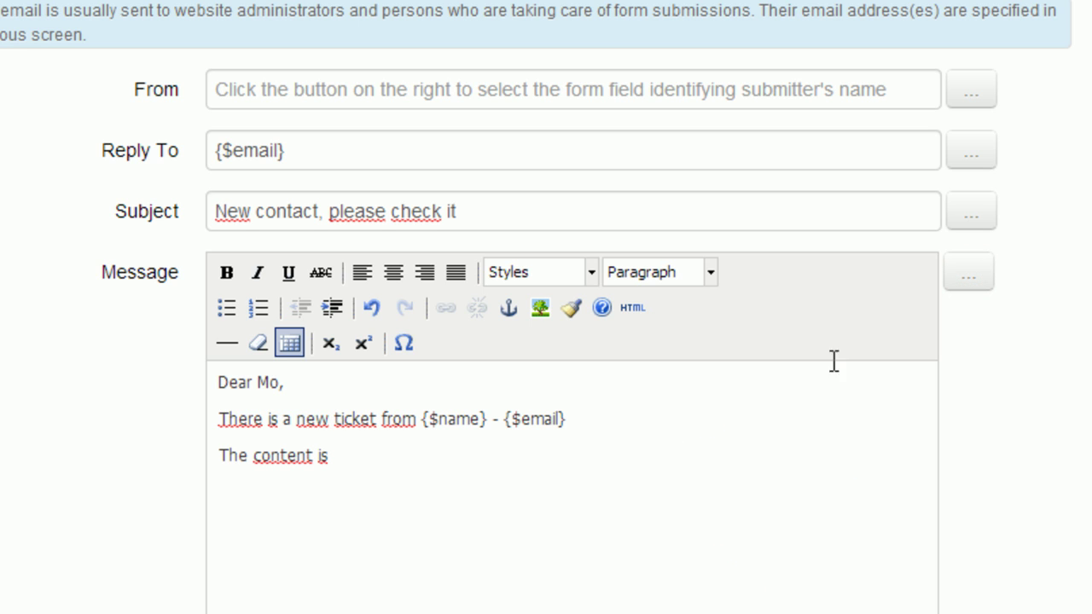
click(969, 273)
drag(987, 477, 987, 517)
click(733, 608)
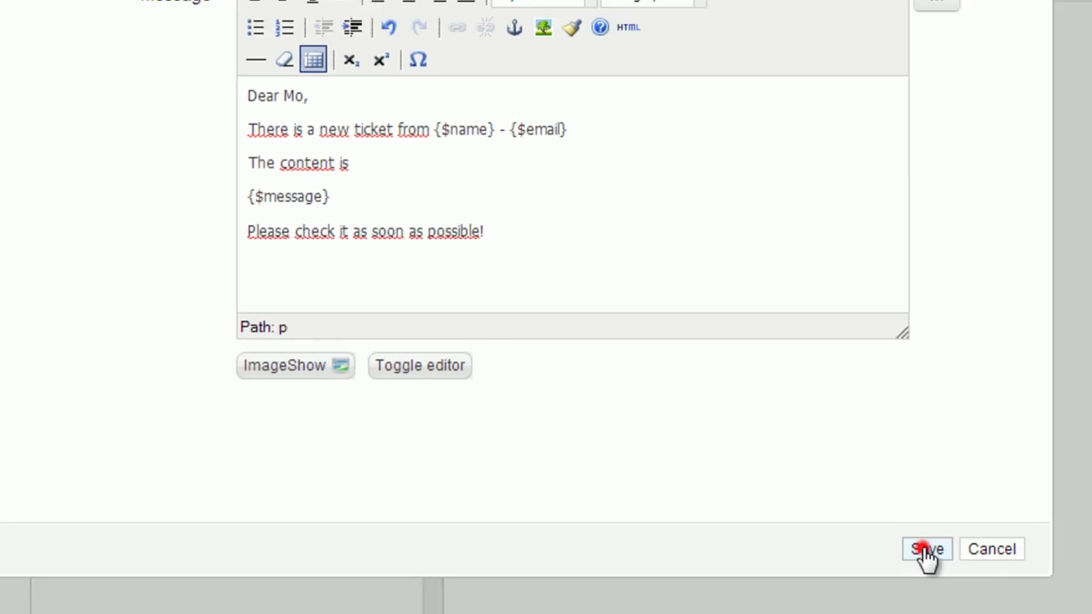
click(929, 573)
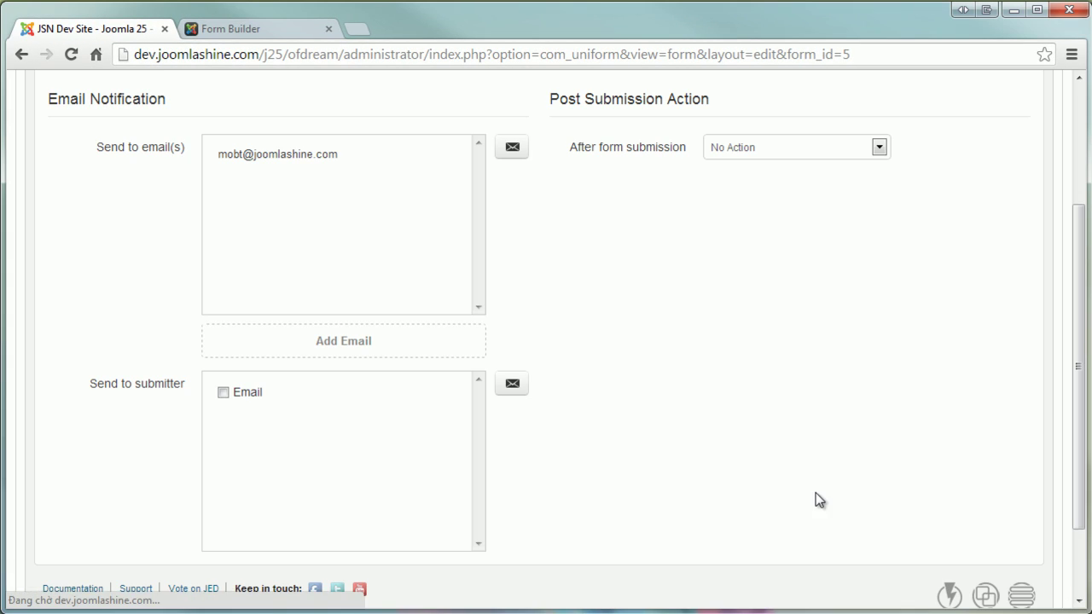
Enable the submitter email, using the form's Email field as the recipient address.
click(224, 392)
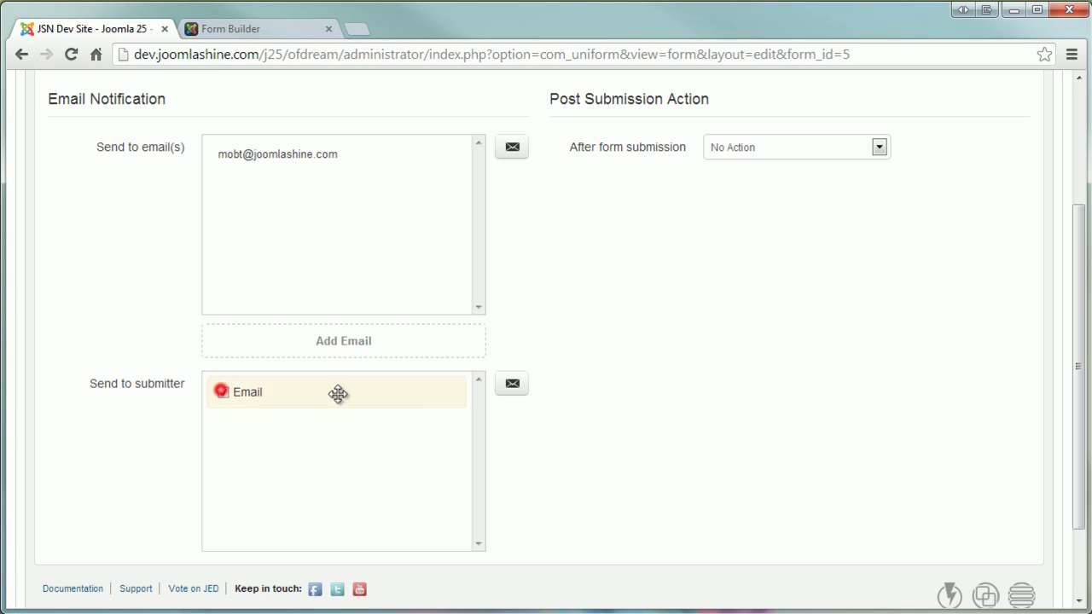
click(512, 383)
drag(1078, 399, 1079, 256)
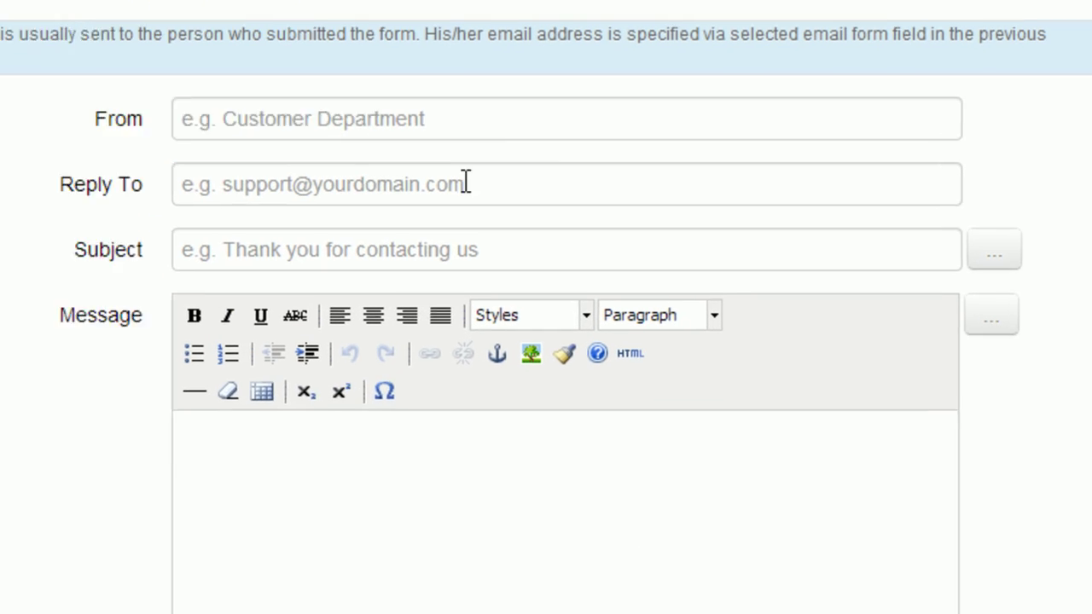
Set subject 'You submitted a ticket to JoomlaShine', a thank-you message, and insert the Message field.
click(436, 232)
text(You)
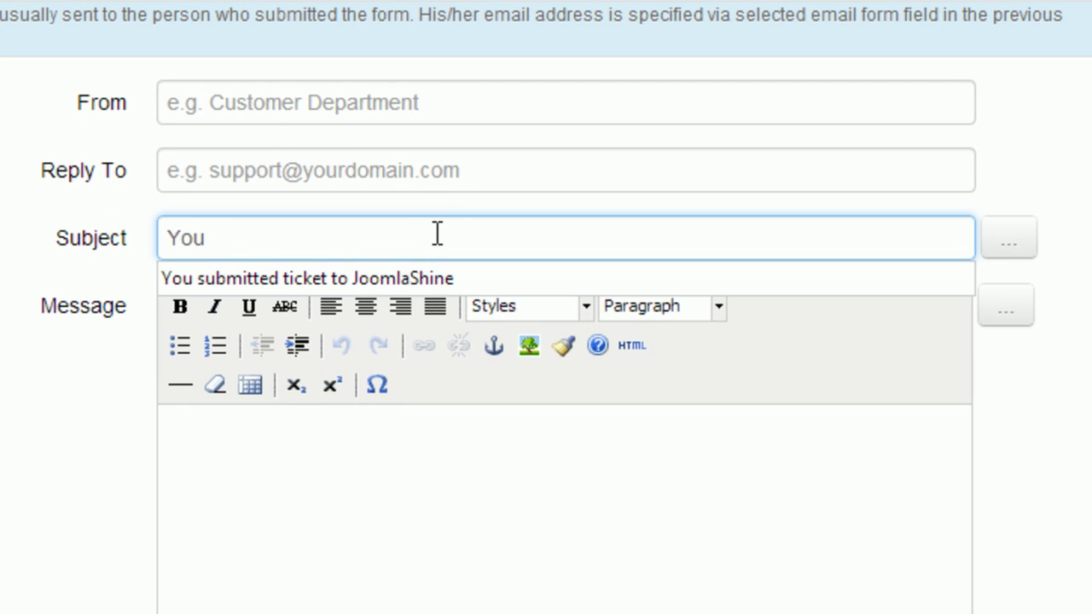
text( submitted a ticket to JoomlaShine)
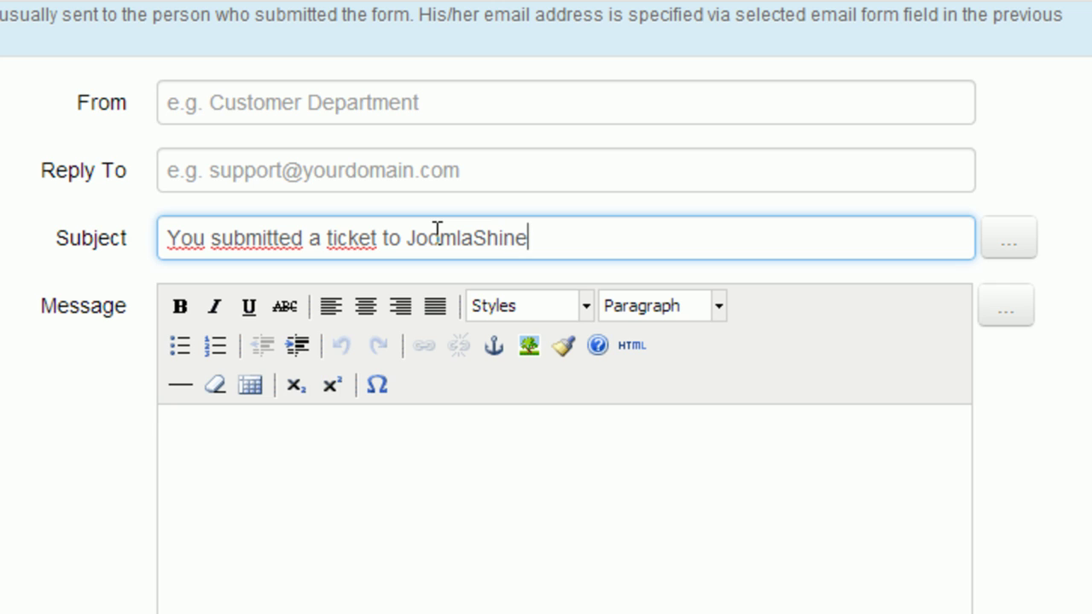
click(408, 426)
text(Thank you for your ti)
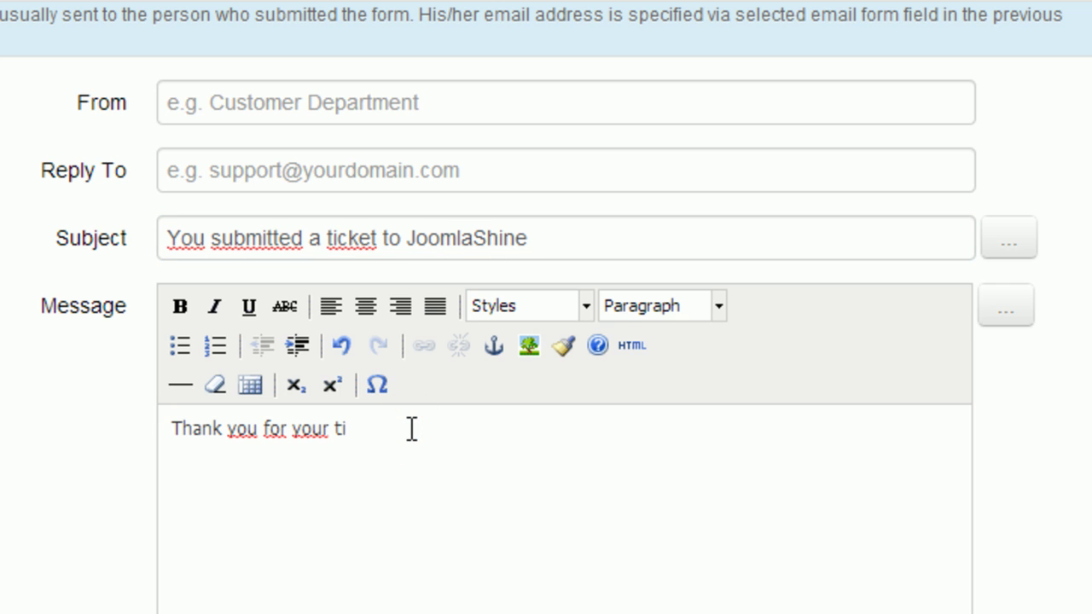
text(cket. We will check and answer it soon.)
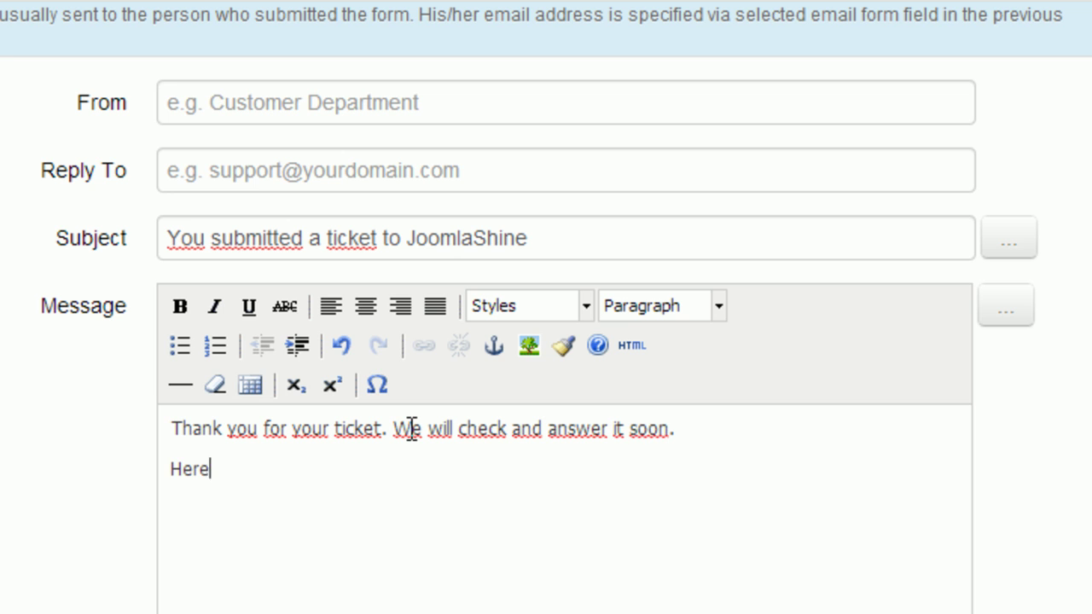
click(1009, 311)
scroll(1047, 349, down, 5)
drag(1026, 327, 1026, 418)
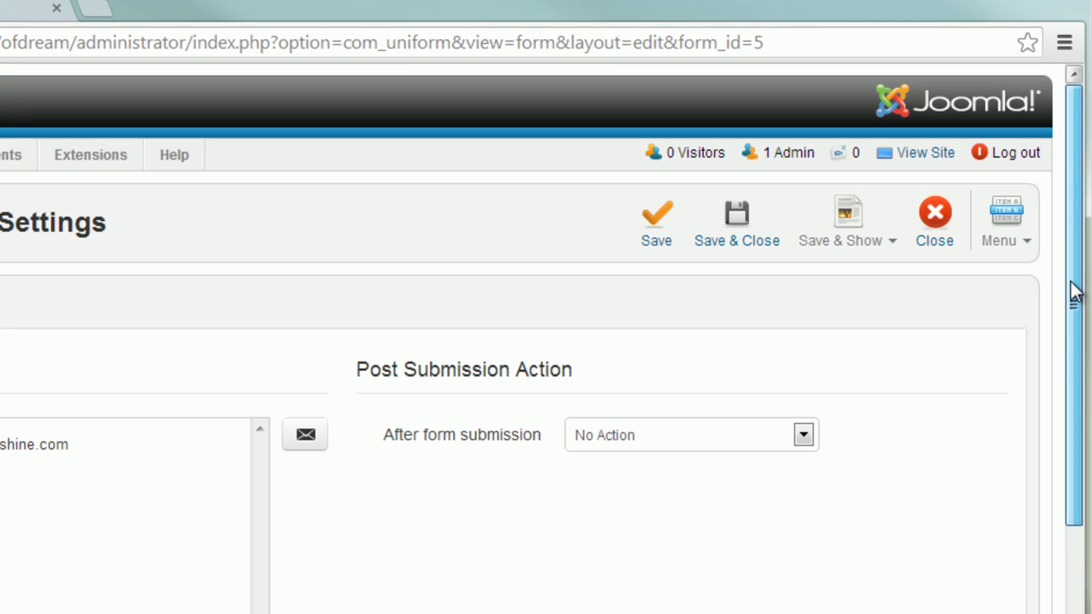
Save the form settings, then enter the submitter's first and last name and best contact time 'Everytime'.
click(653, 232)
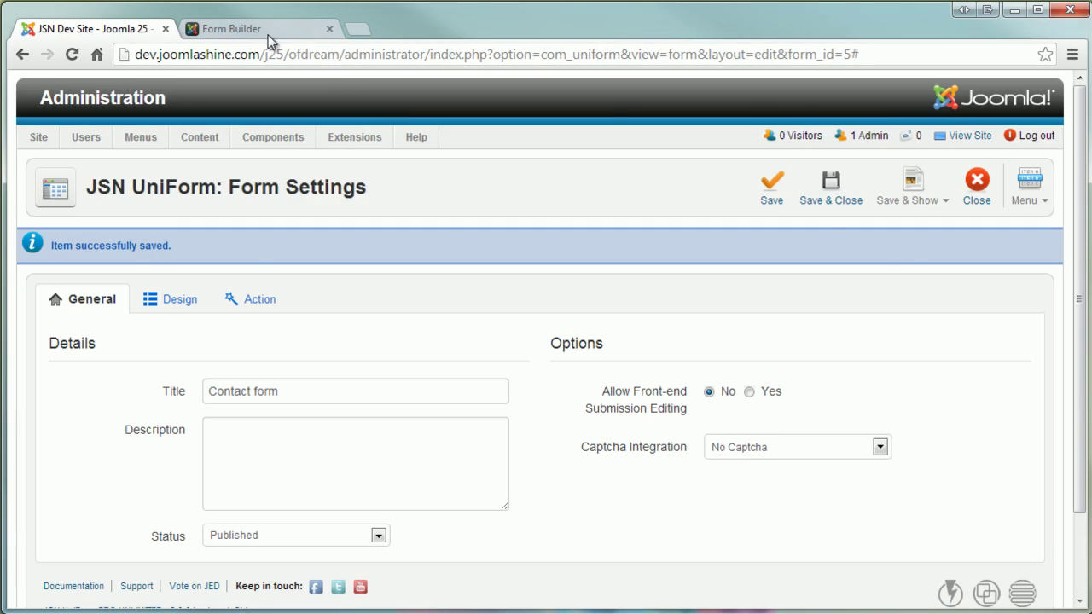
click(98, 16)
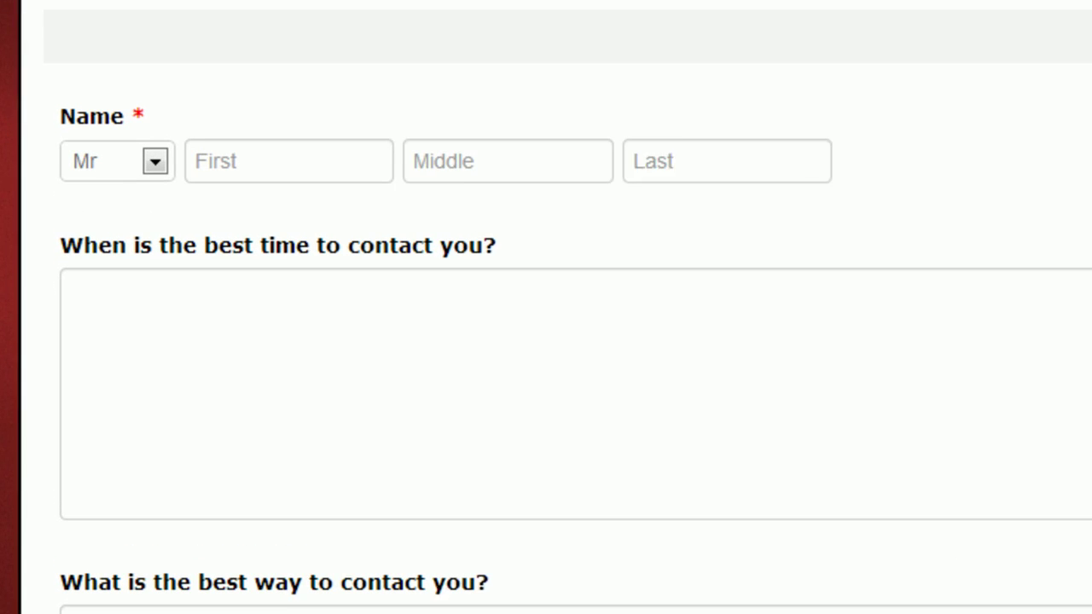
click(283, 145)
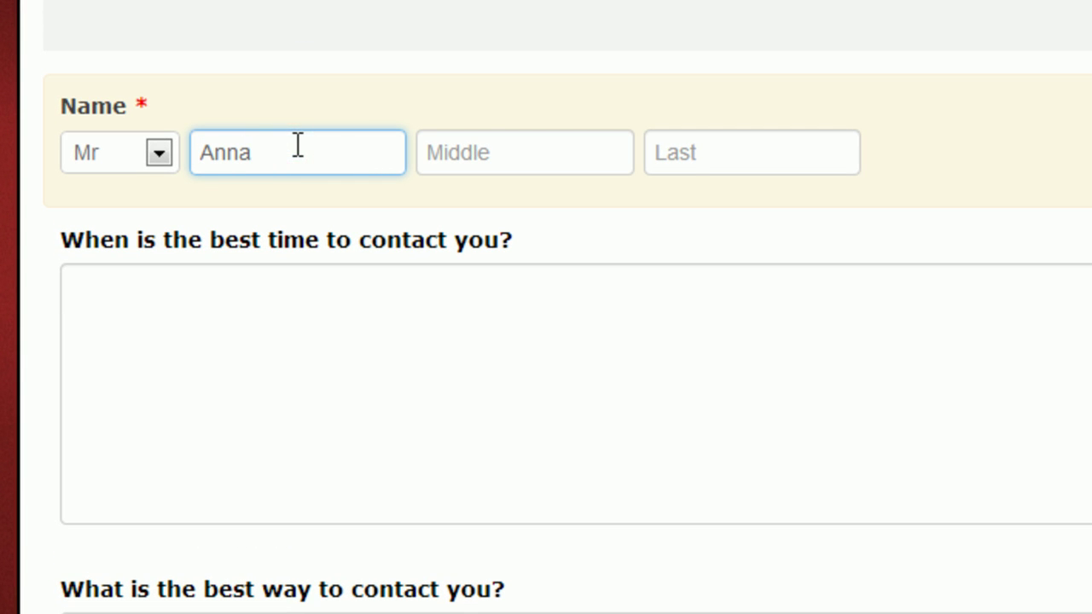
click(692, 151)
click(614, 304)
text(Everytime)
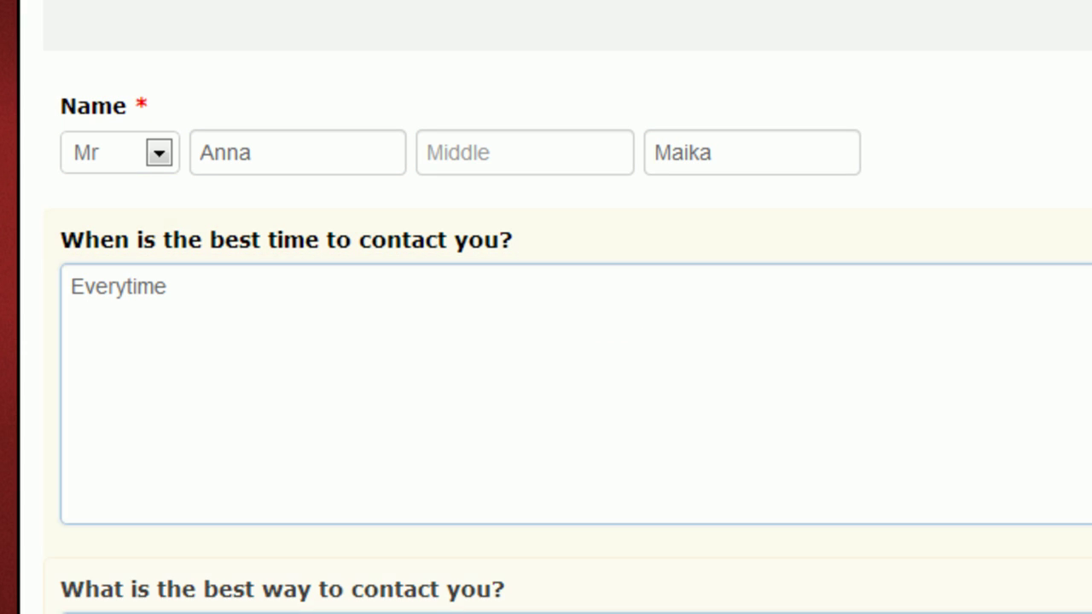
key(Tab)
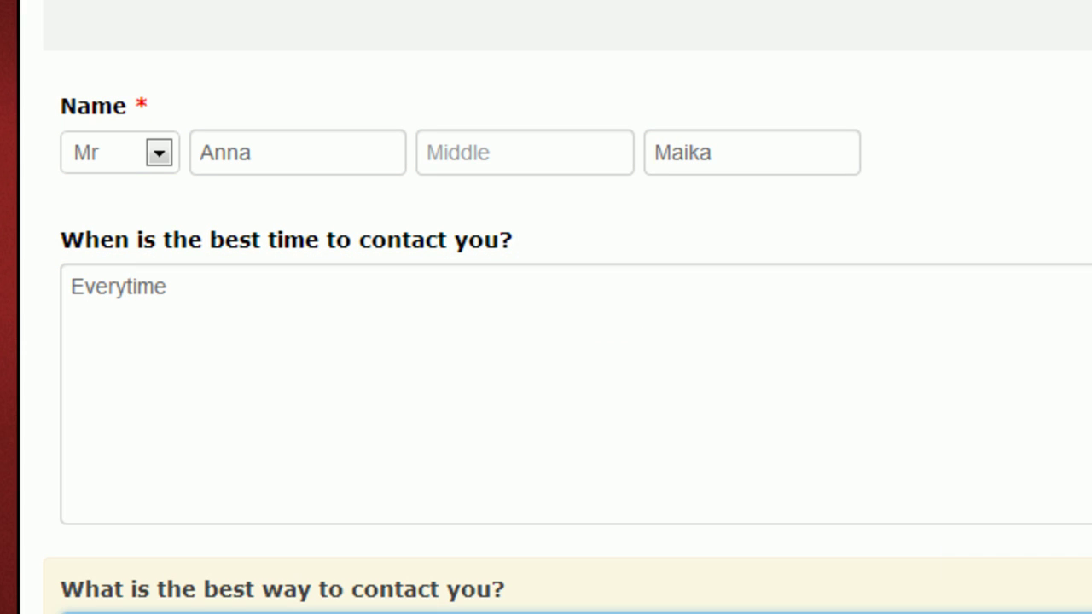
Enter the contact's e-mail, subject 'Ask about discount to buy JSN Metro', a question message, and submit.
scroll(567, 329, down, 8)
click(629, 40)
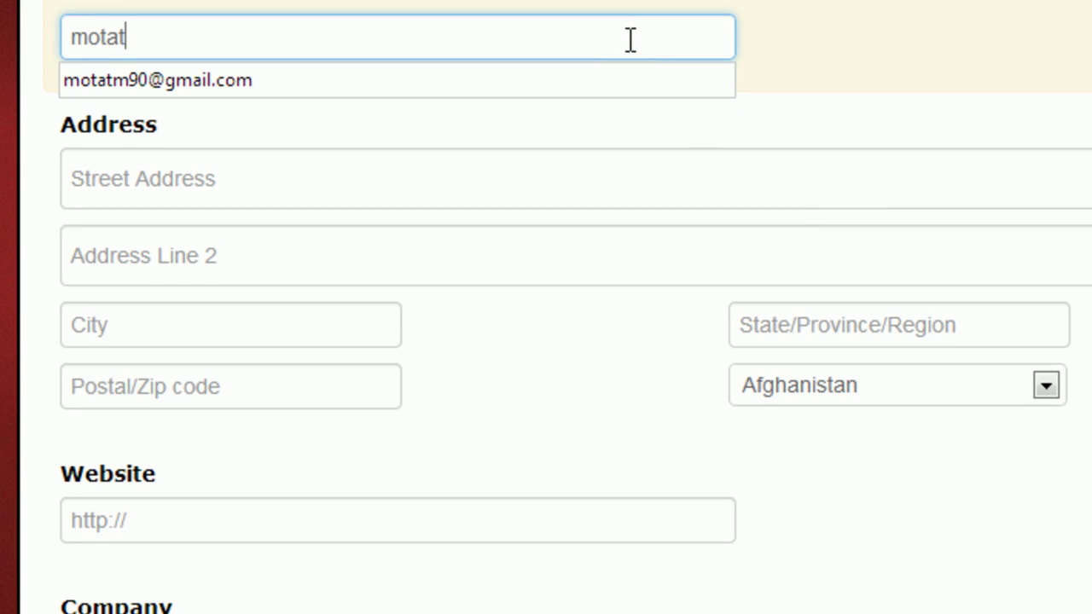
scroll(409, 163, down, 5)
click(409, 163)
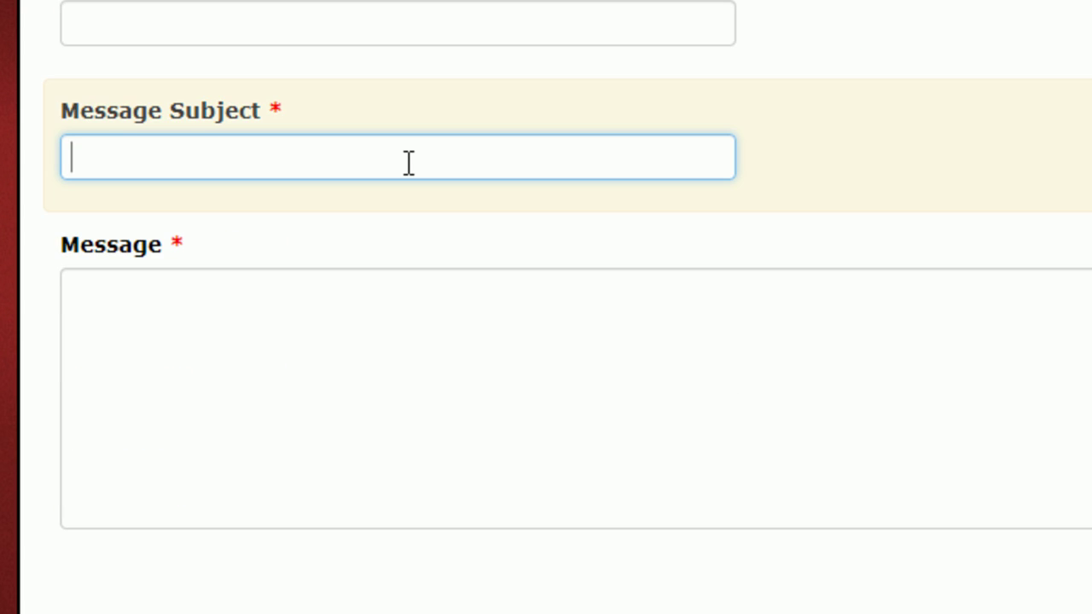
text(Ask about discount to buy JSN Metro)
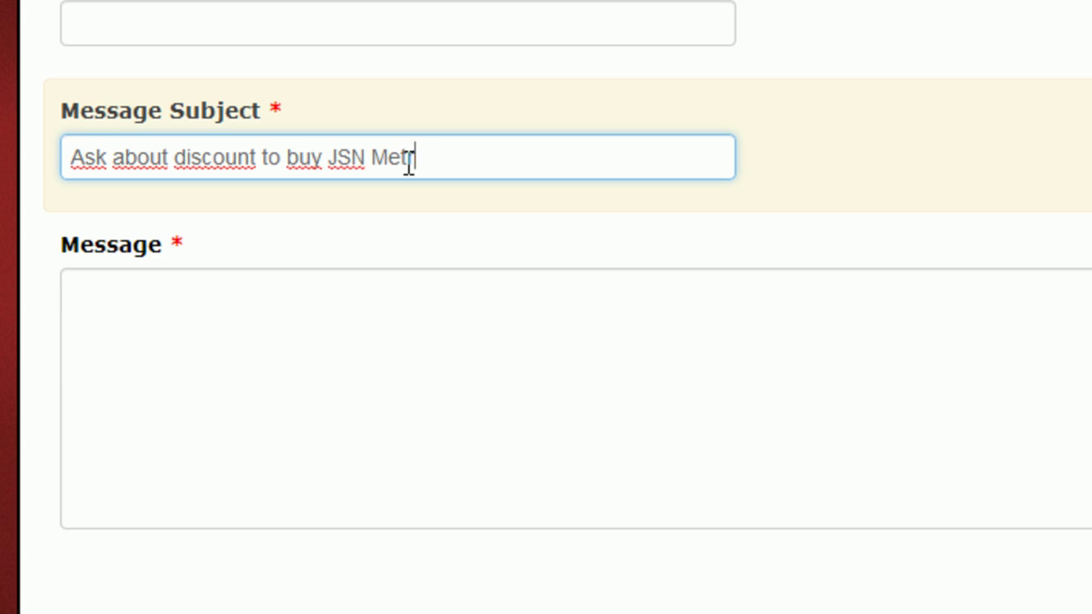
click(364, 318)
text(Can you tell me)
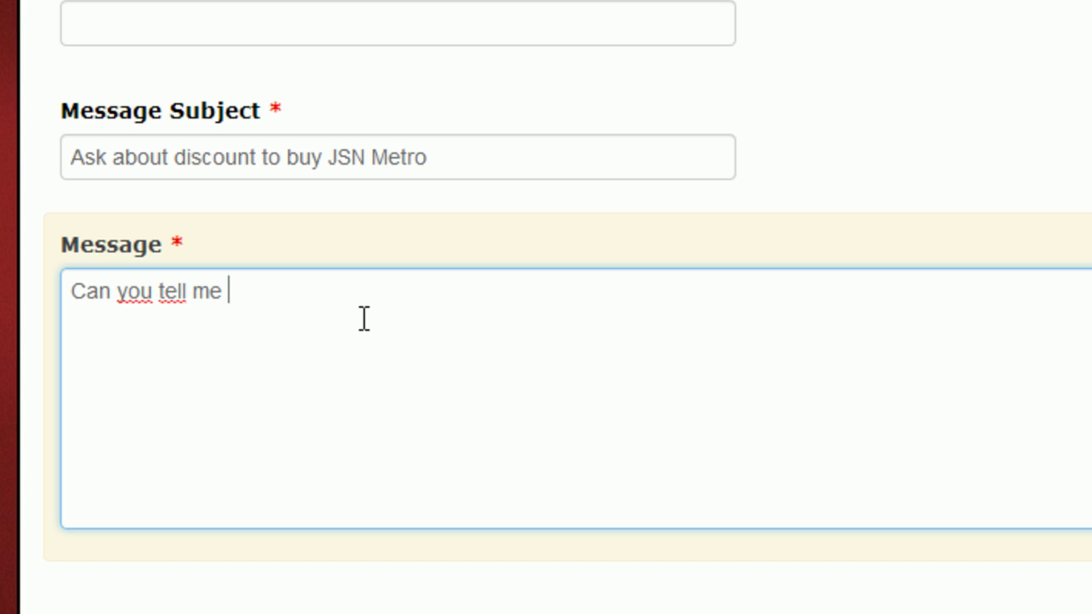
text( is there any account to buy JSN Metro?)
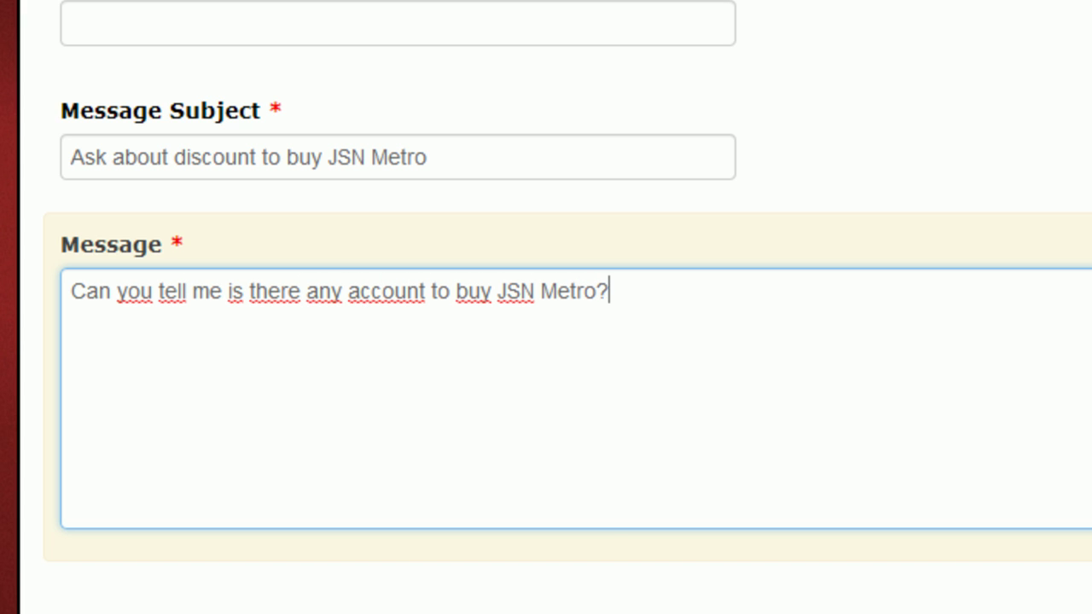
key(Tab)
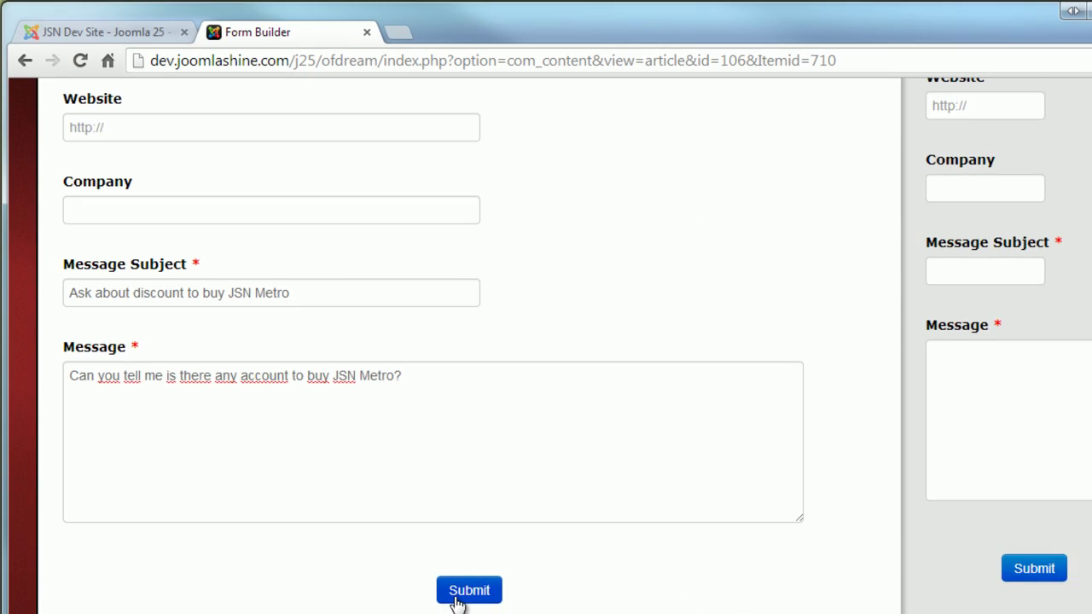
click(578, 607)
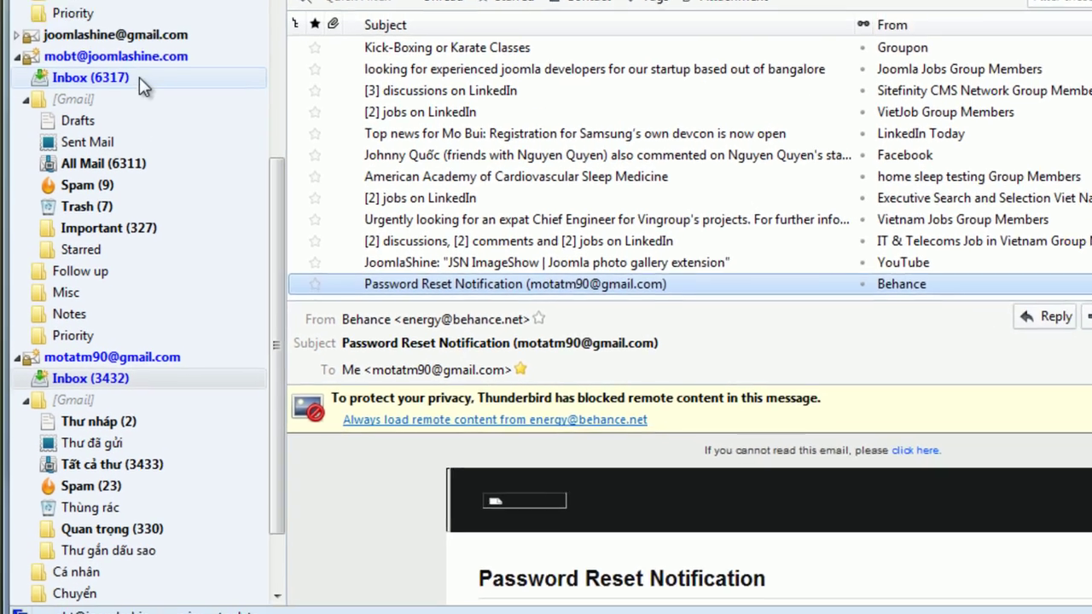
Read 'New contact, please check it' in the first inbox and 'You submitted a ticket to JoomlaShine' in the second.
click(139, 77)
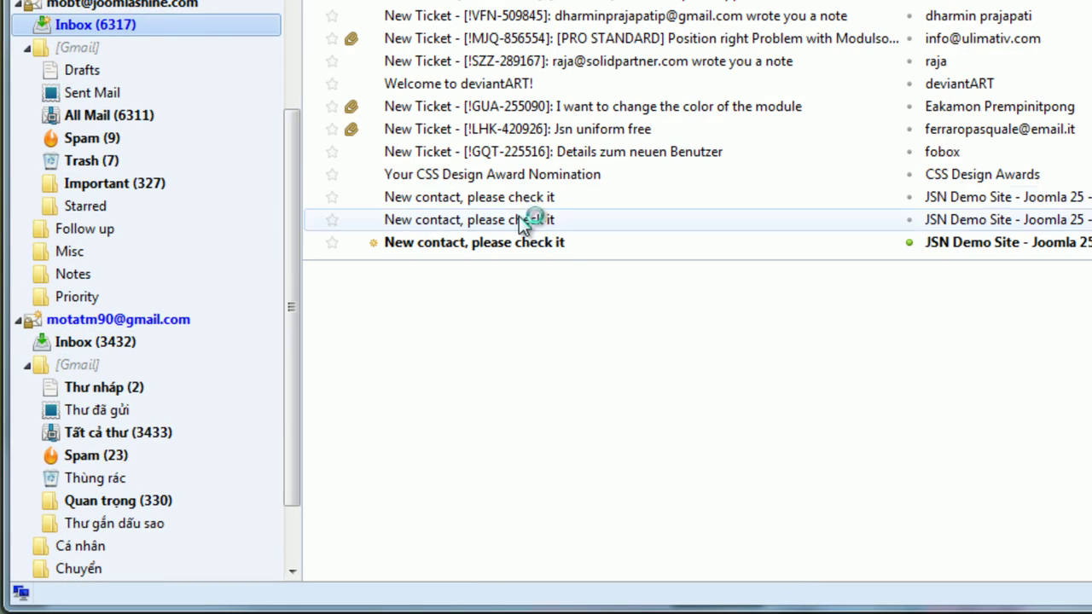
click(567, 242)
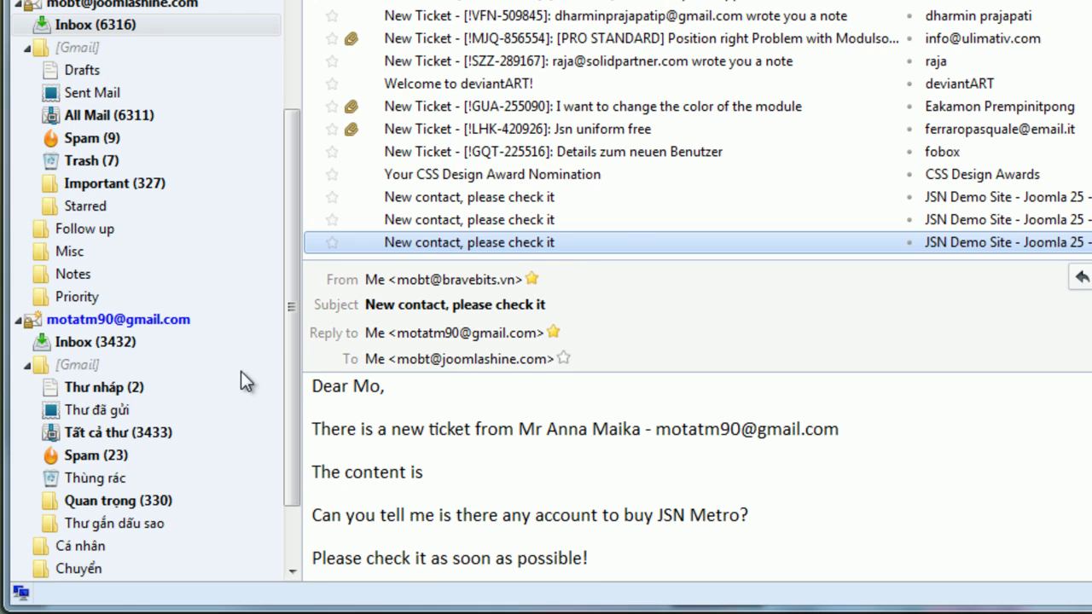
click(150, 339)
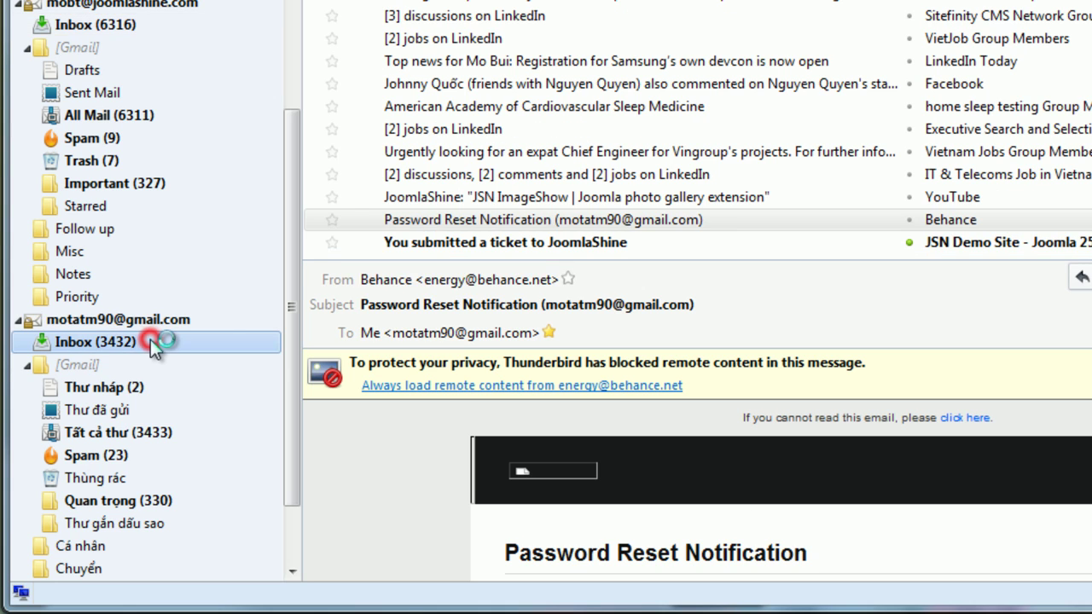
click(575, 242)
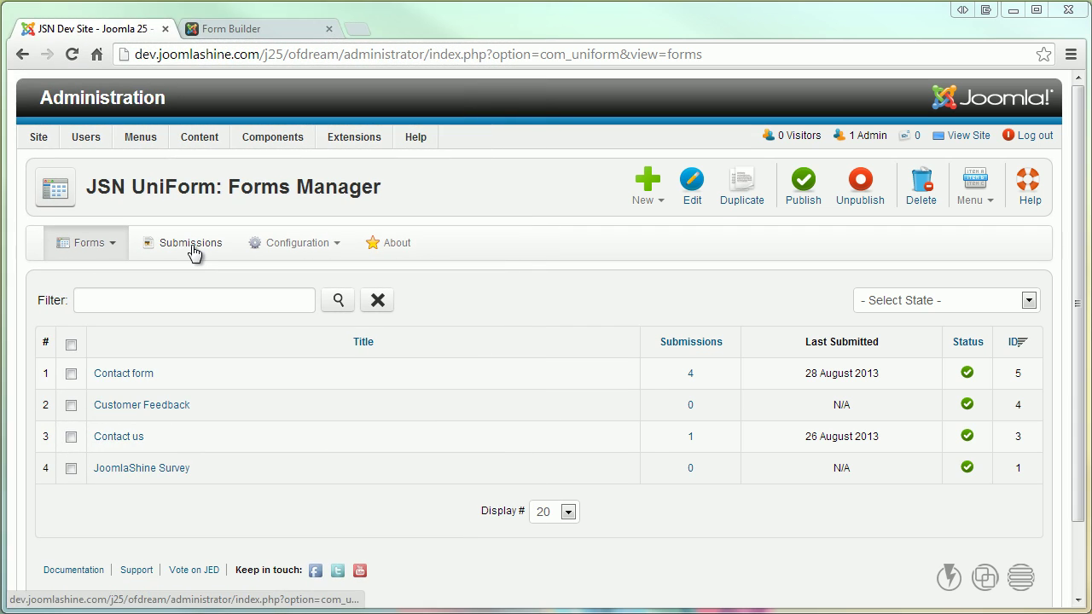
Open Submissions and switch the form selection from Customer Feedback to Contact form.
click(191, 245)
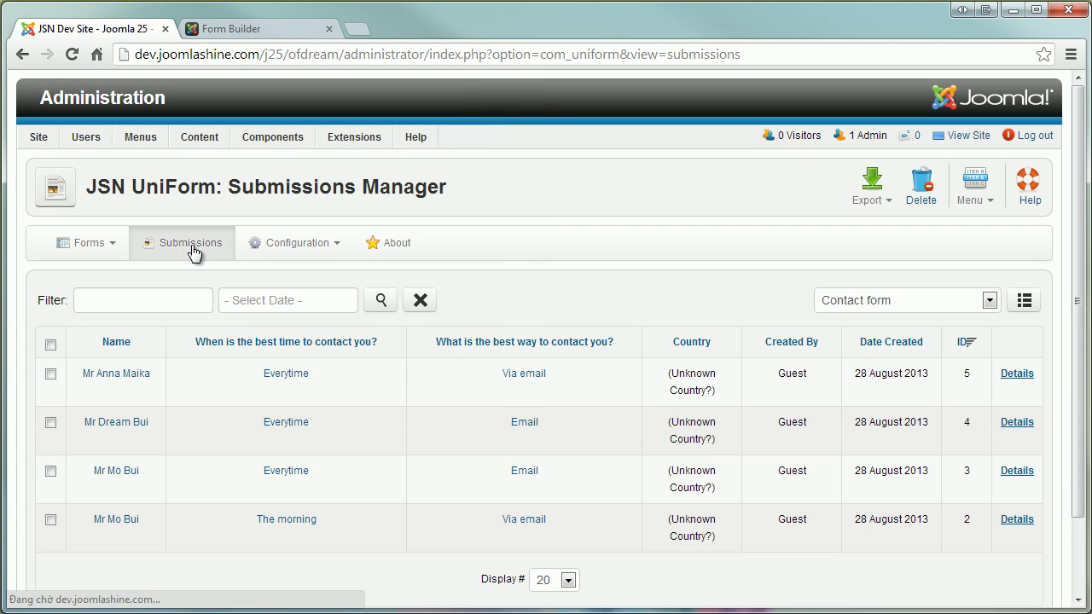
click(999, 305)
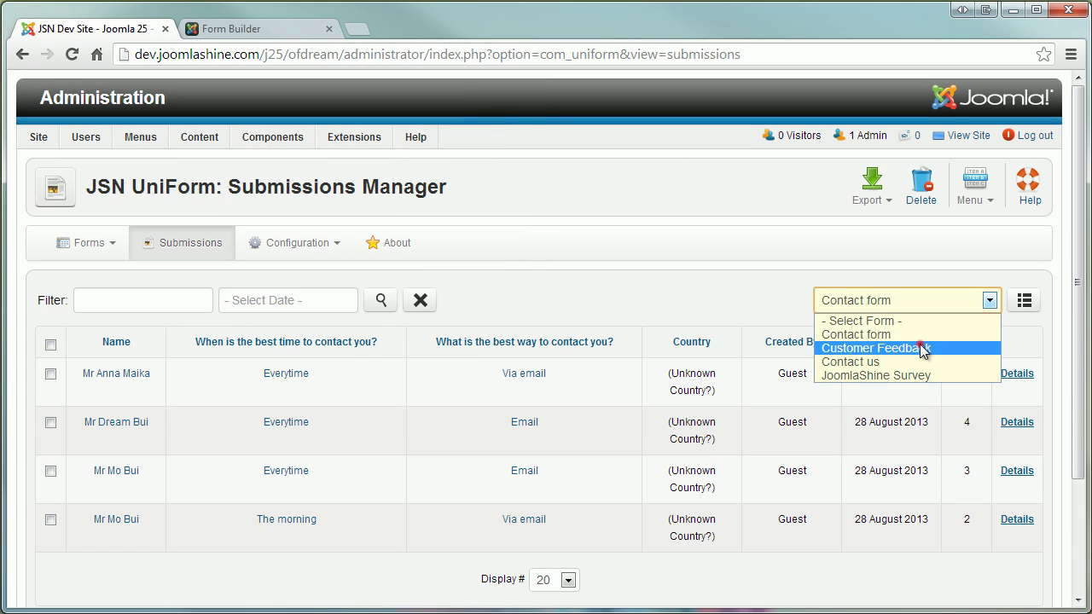
click(942, 347)
click(1002, 300)
click(928, 334)
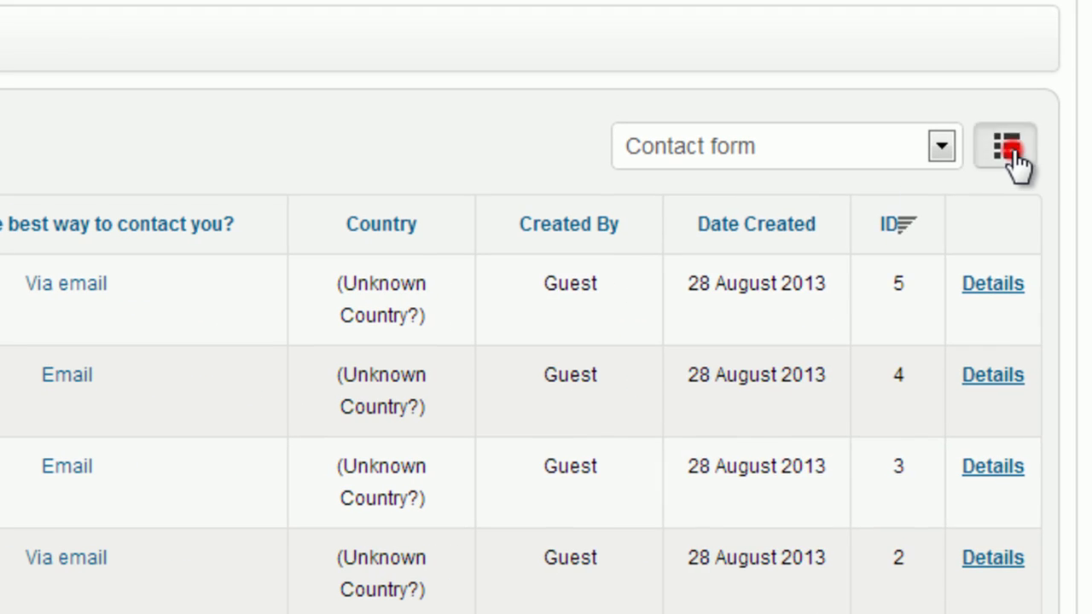
Show Email and Address columns, hide best-time-to-contact, and move Email above Name.
click(1024, 300)
click(617, 432)
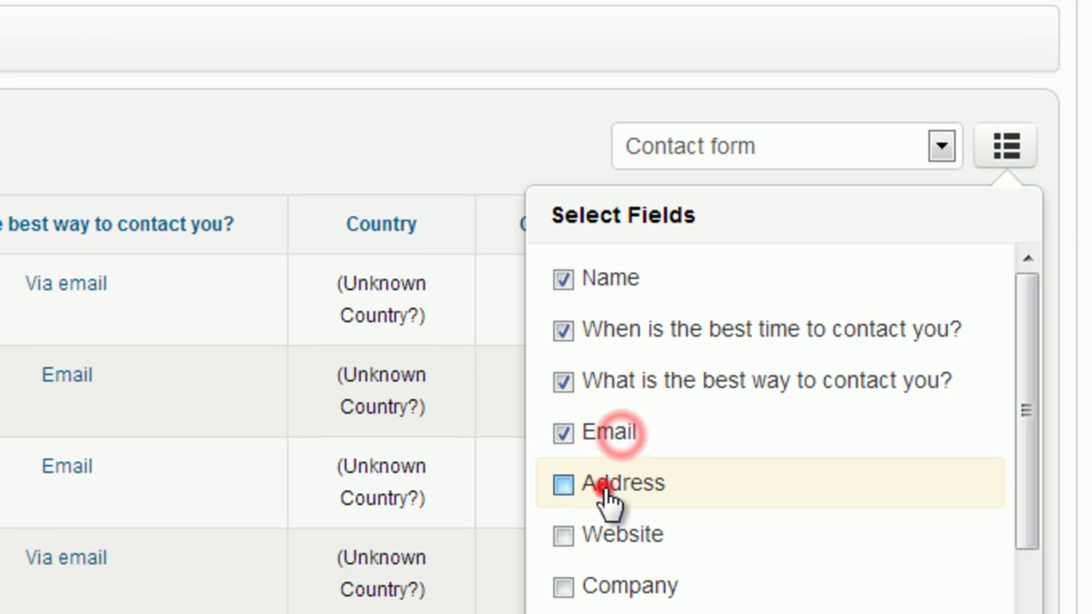
click(602, 483)
click(654, 331)
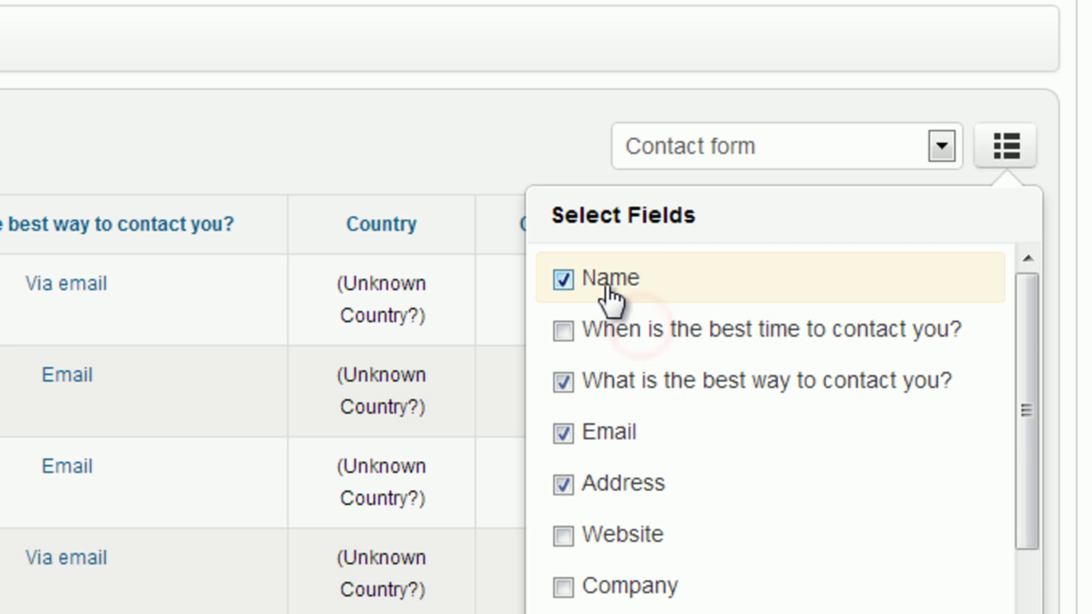
drag(665, 277, 670, 429)
drag(640, 384, 650, 278)
Search submissions for a submitter's name, clear the filter, then filter by today's date.
click(239, 224)
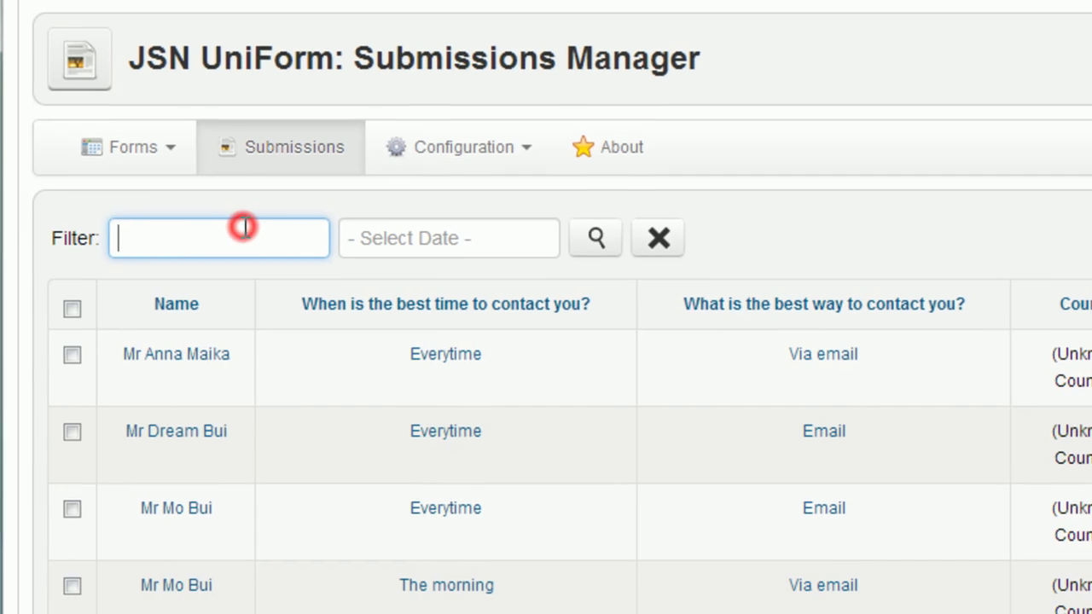
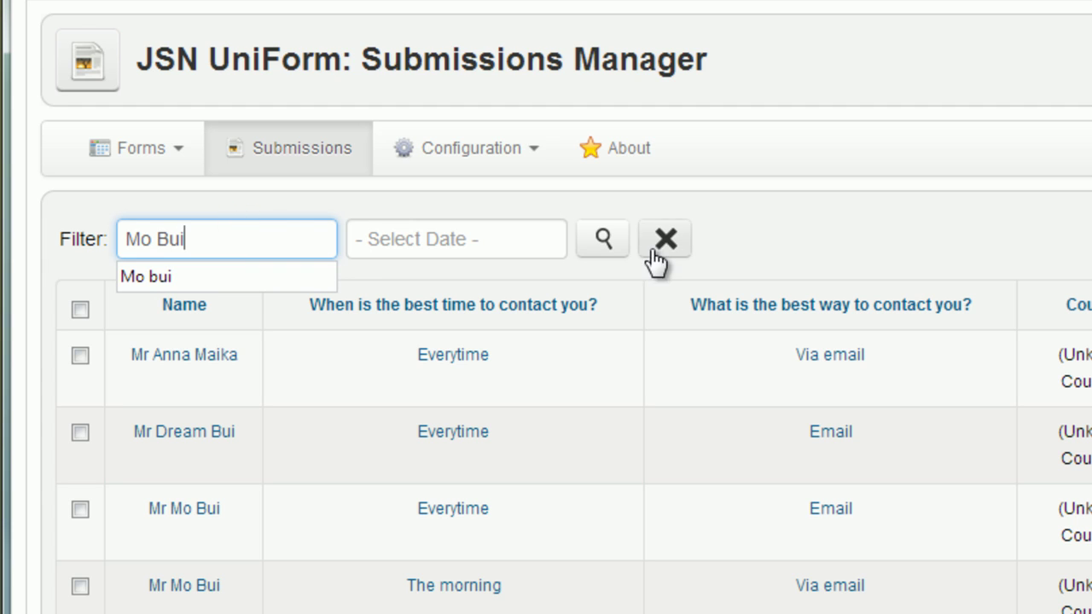
click(606, 243)
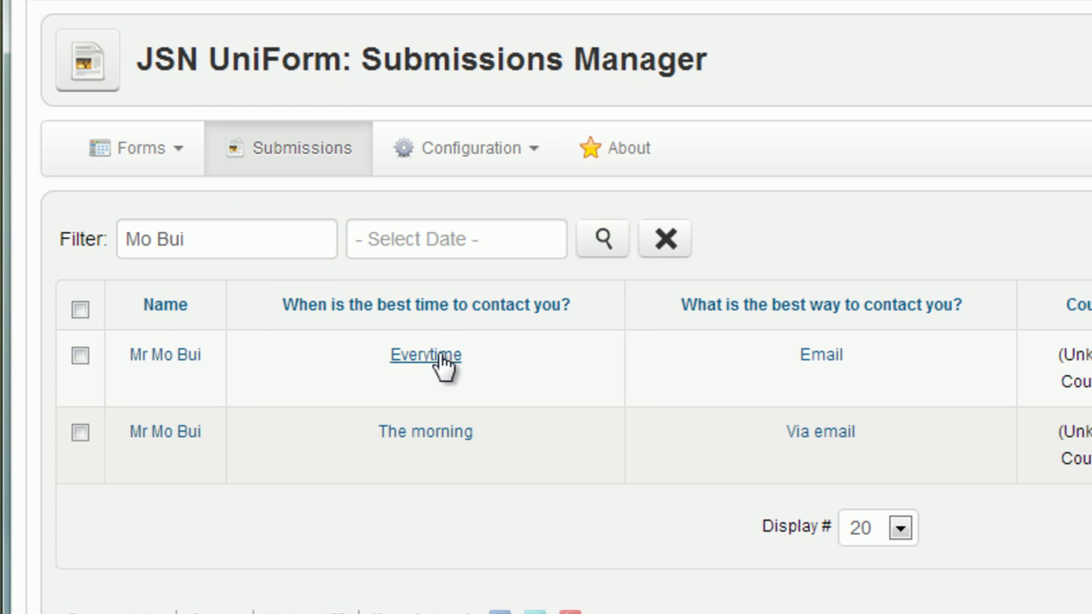
click(662, 242)
click(506, 239)
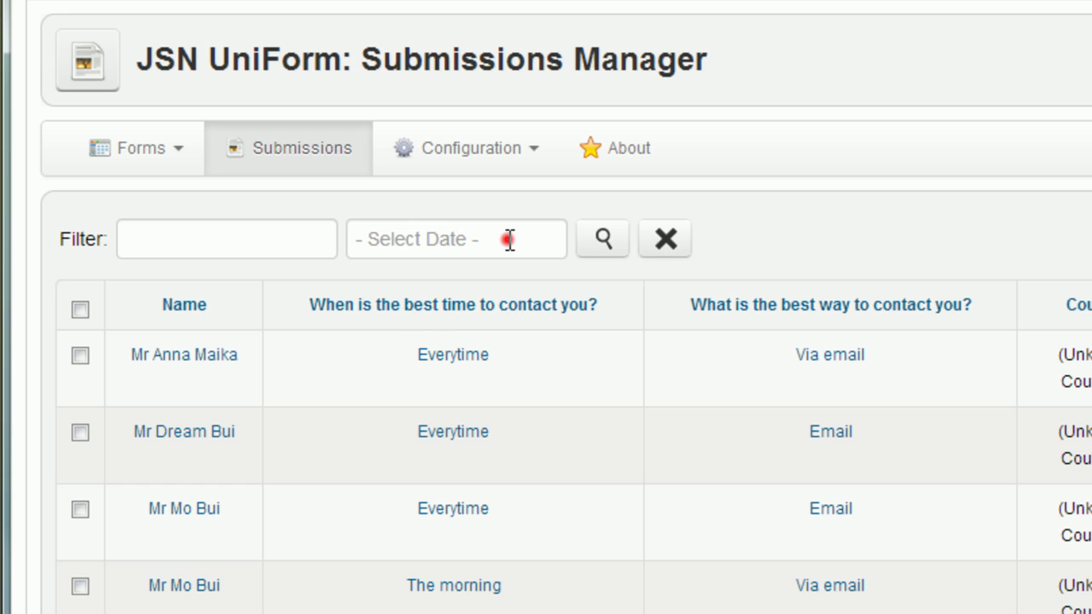
click(448, 288)
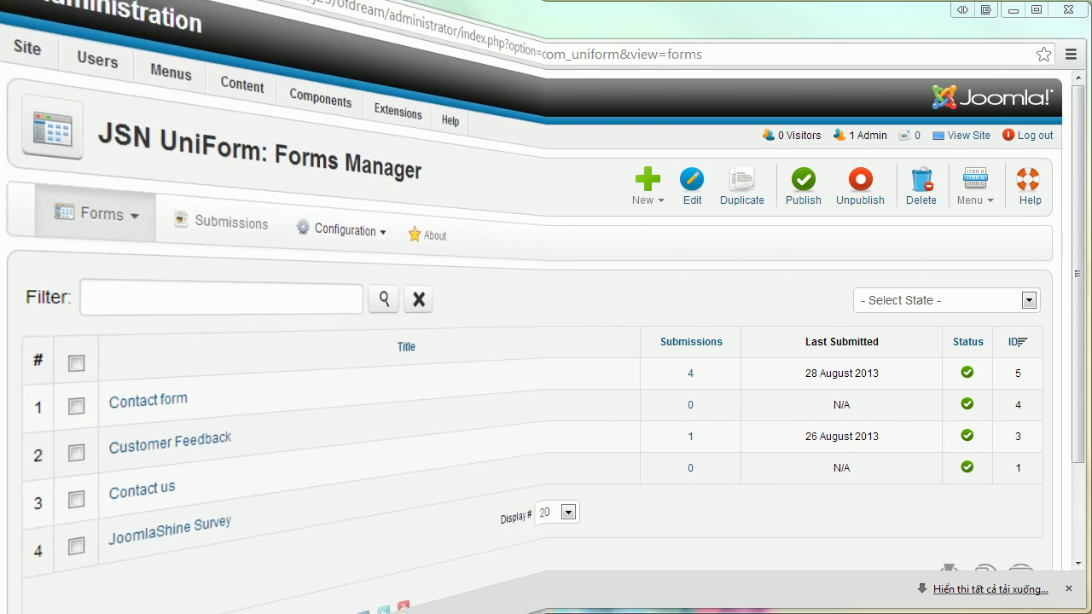
Go to Configuration > Global Parameters > Data, on the Data Backup / Restore tab.
click(303, 243)
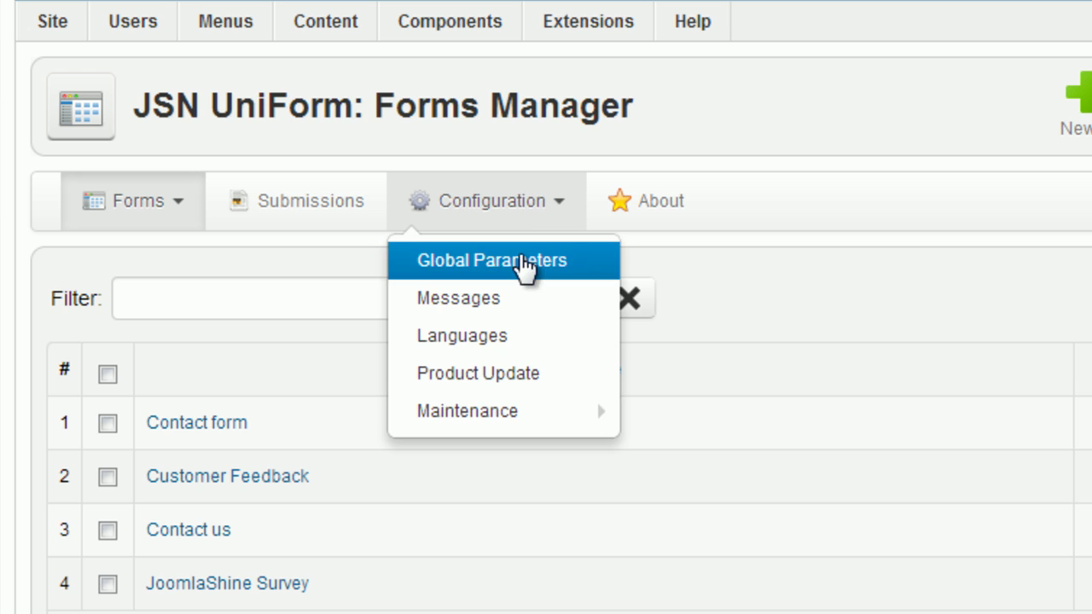
click(309, 274)
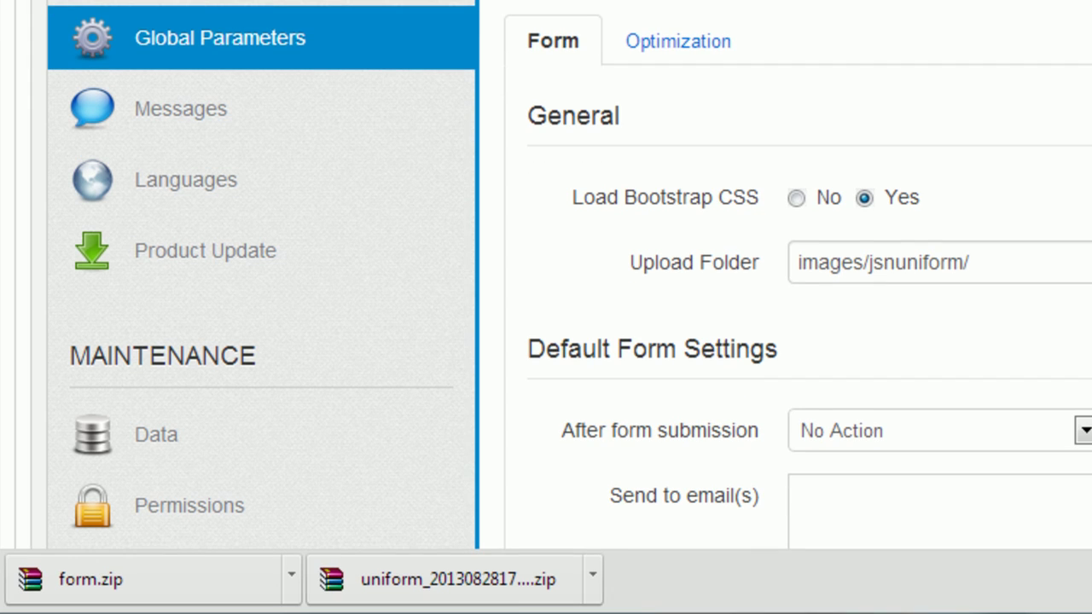
click(187, 427)
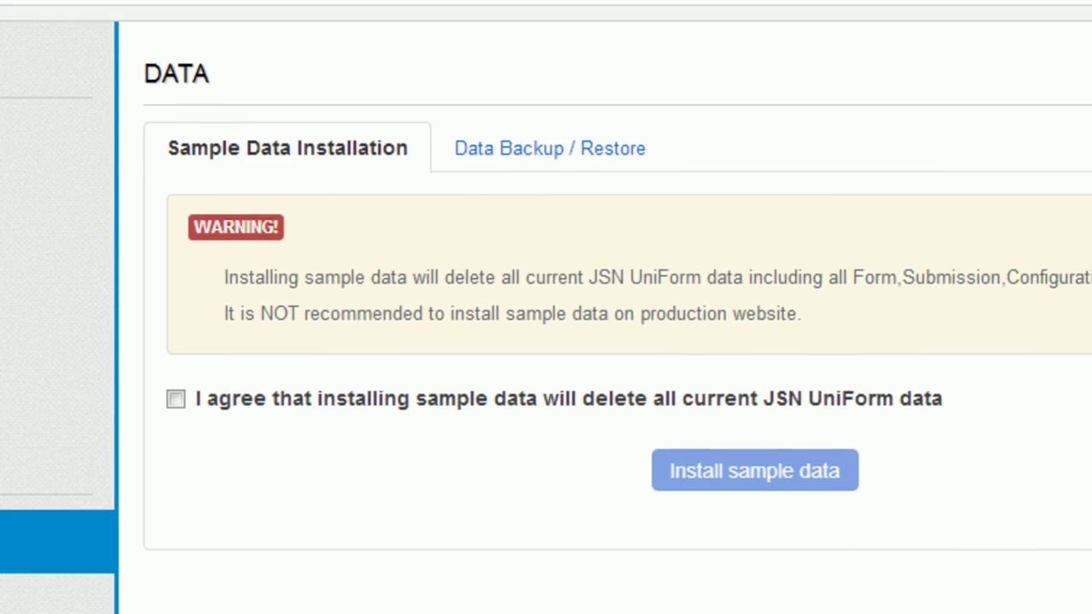
click(522, 157)
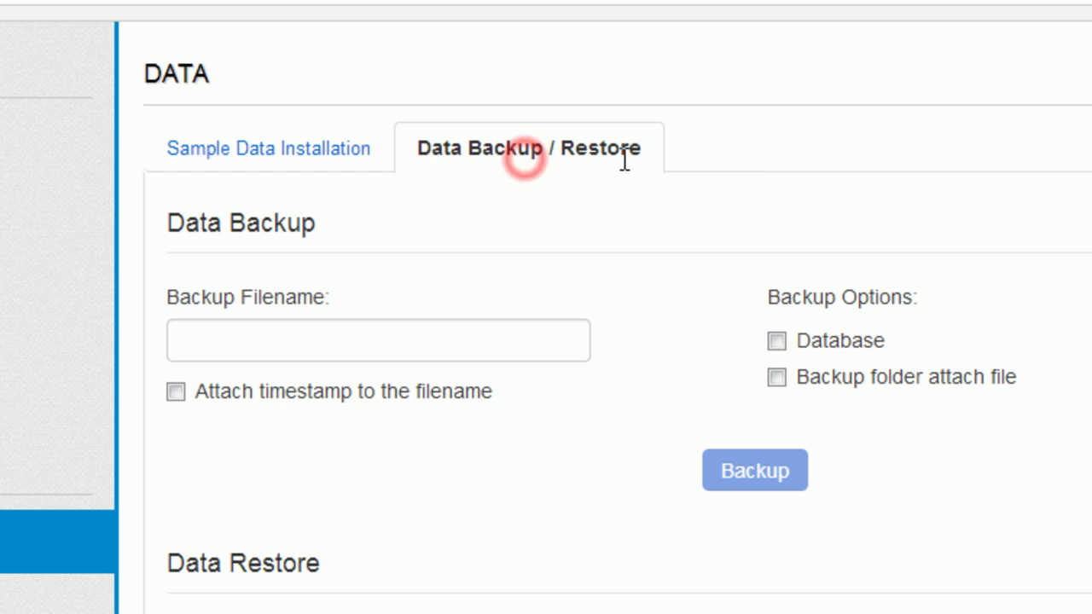
Back up to filename jsn-uniform with Database and attached files included.
click(402, 342)
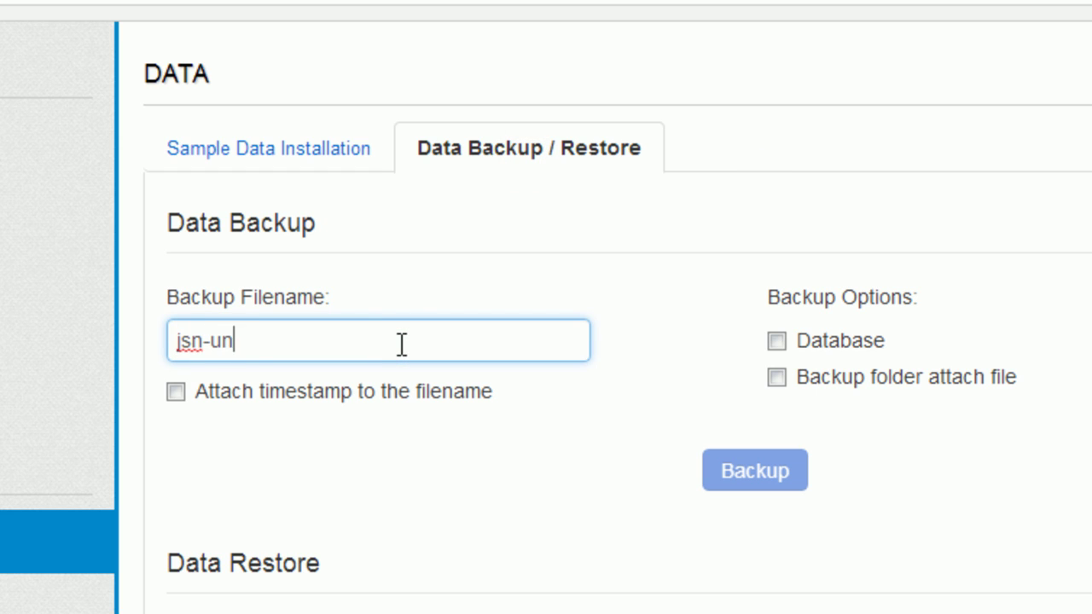
click(776, 341)
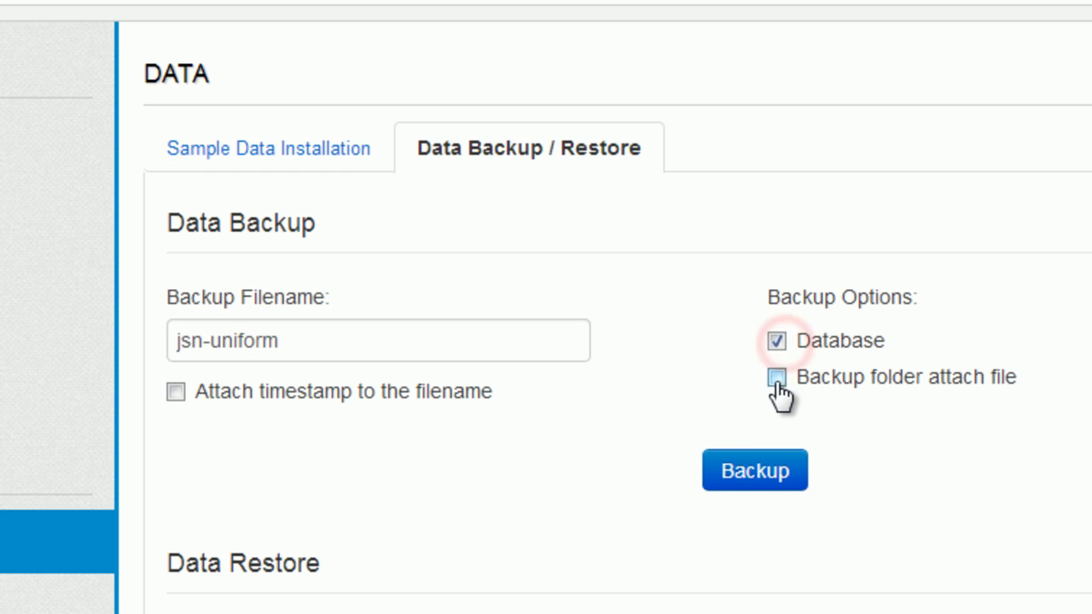
click(776, 377)
click(762, 465)
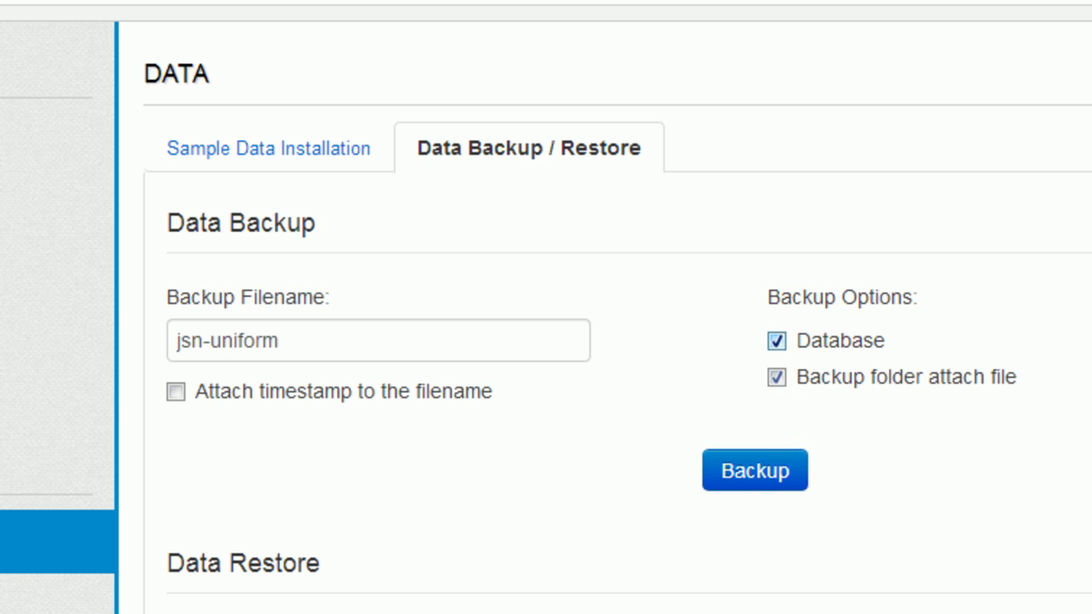
Restore data from the downloaded jsn-uniform backup file in Downloads.
scroll(546, 341, down, 2)
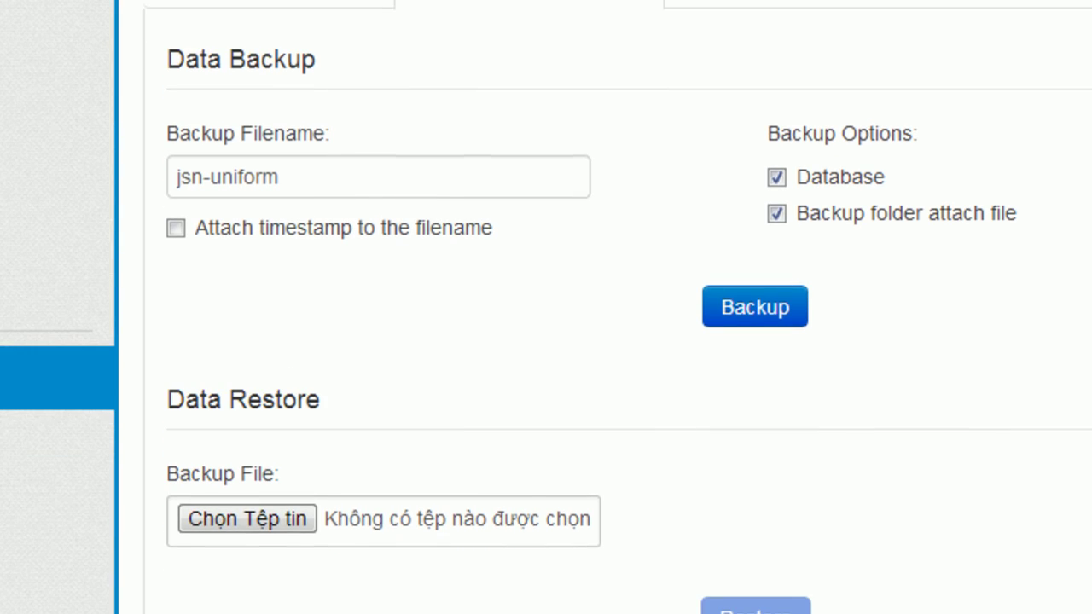
click(294, 512)
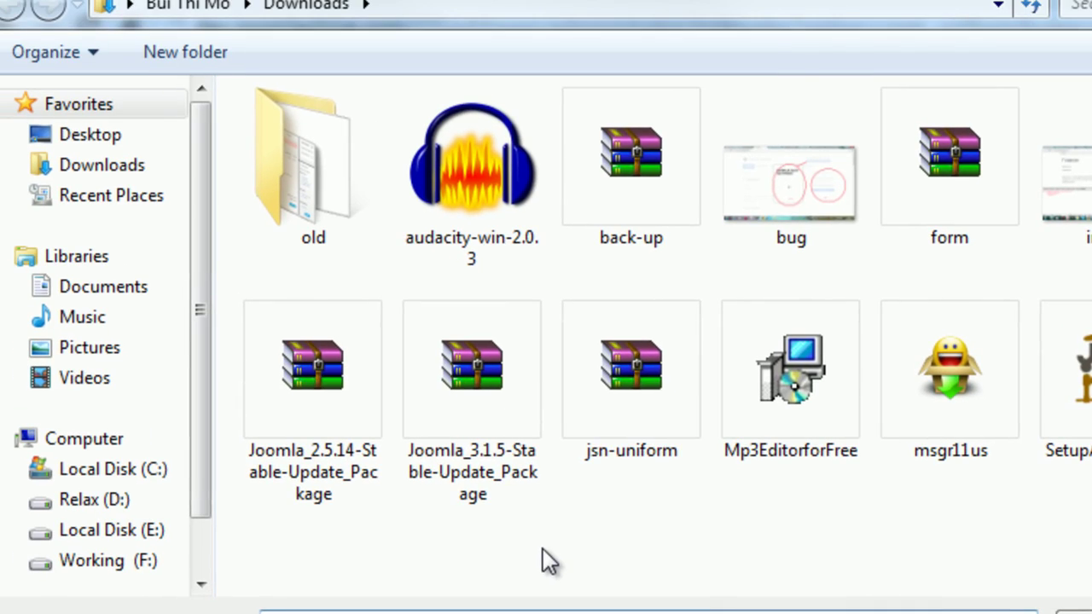
double_click(296, 128)
click(697, 529)
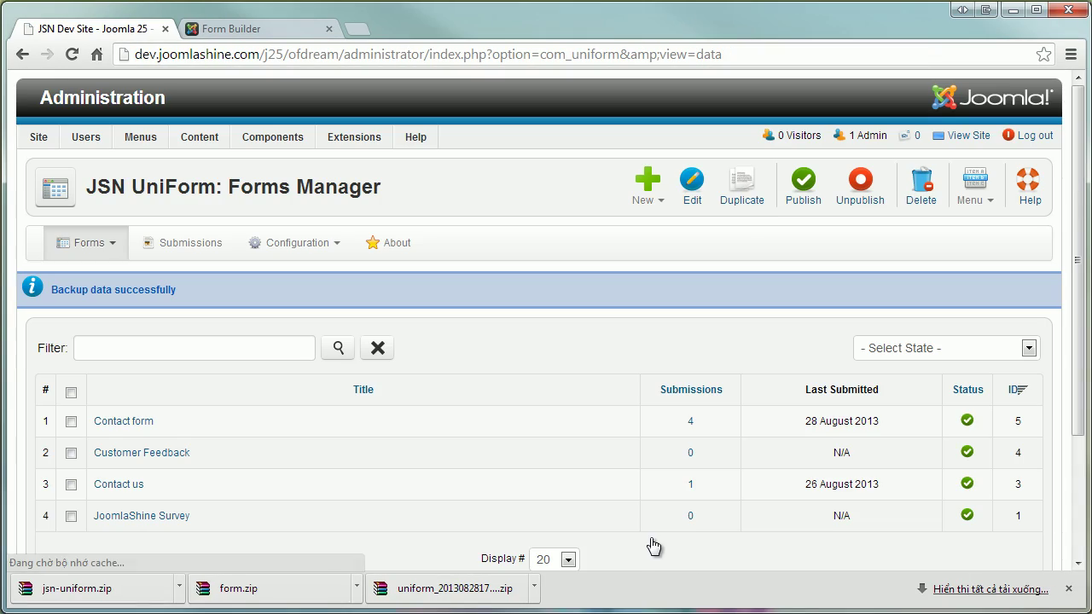